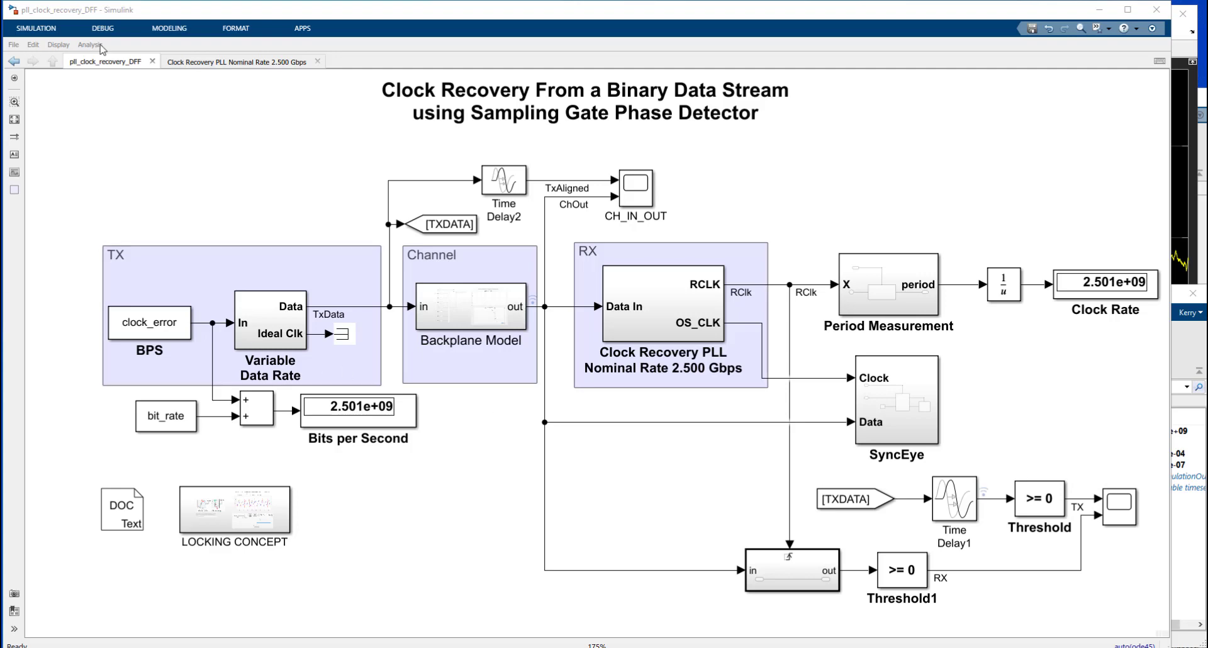
- Point out the Clock Recovery PLL subsystem, then open LOCKING CONCEPT to show its PLL diagram and waveform
left_click(440, 115)
left_click(343, 176)
left_click(668, 313)
left_click(265, 507)
double_click(266, 509)
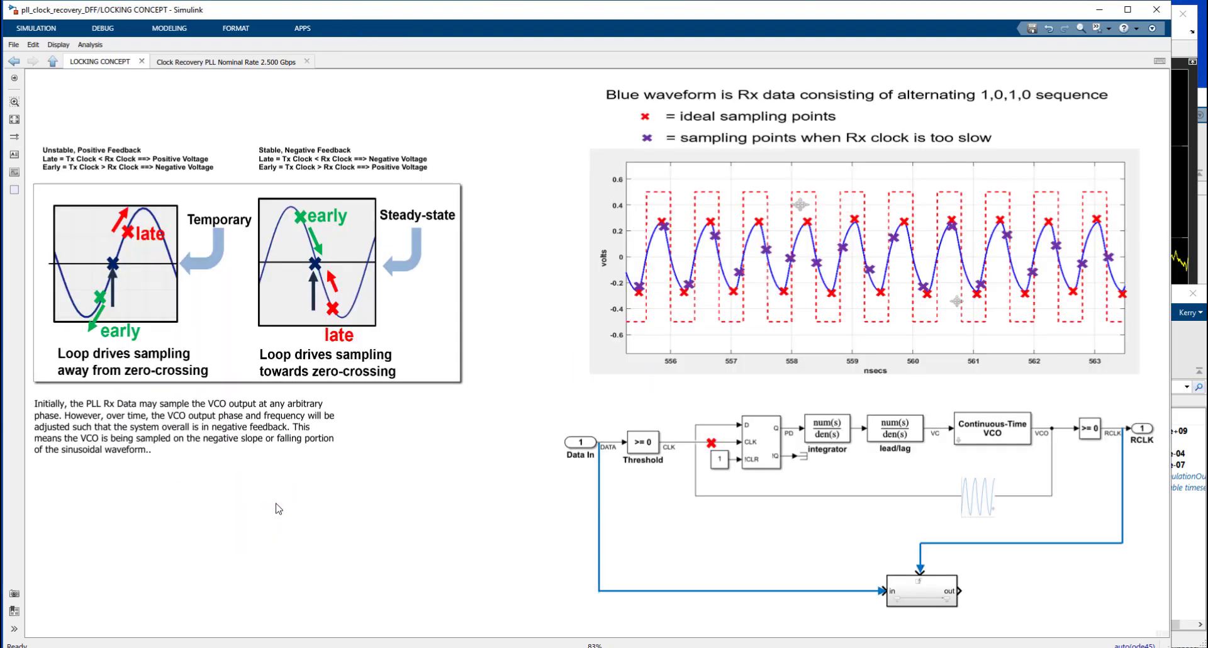
left_click(759, 497)
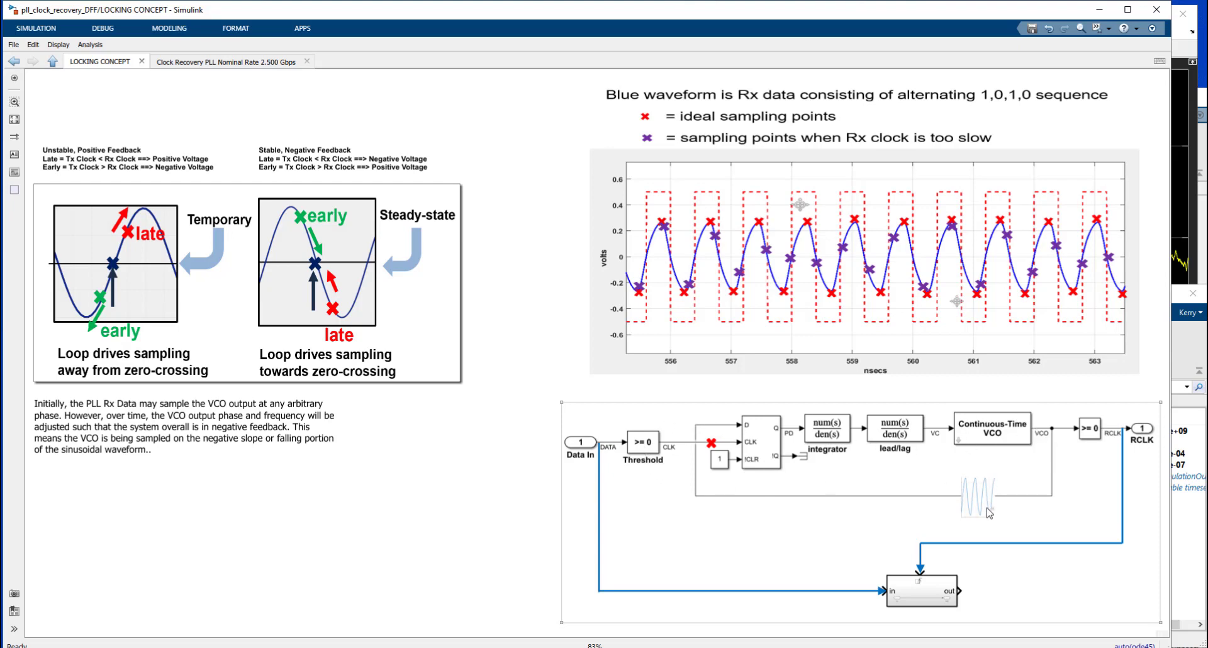
left_click(606, 319)
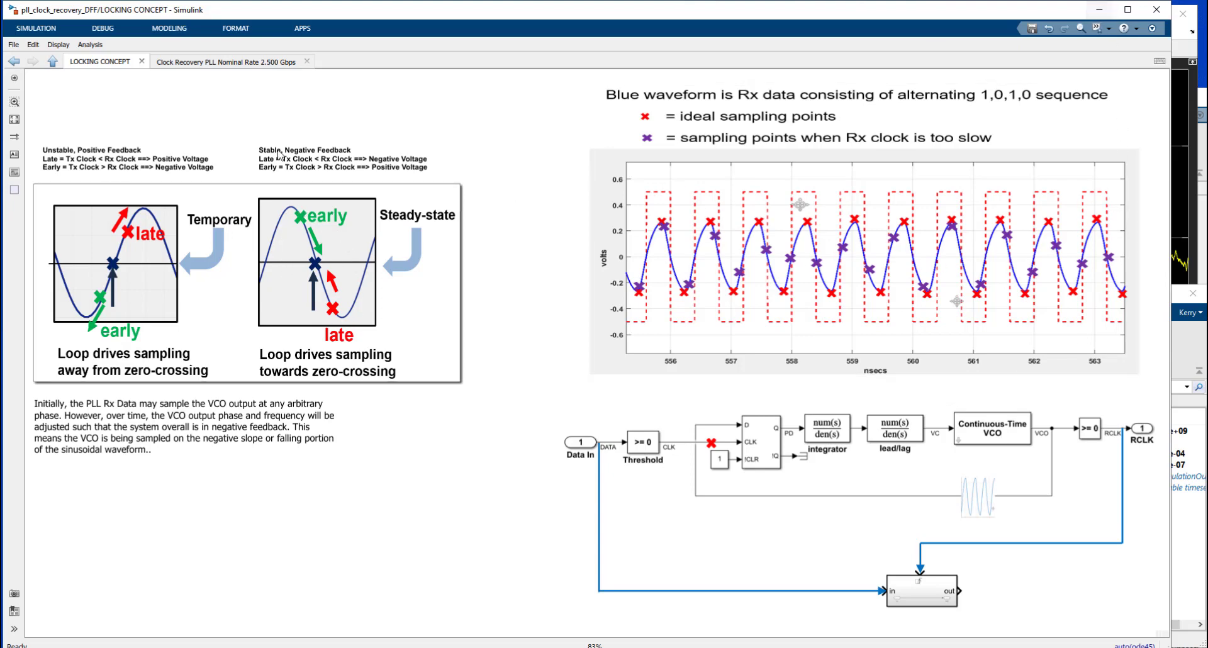
- Inside the Clock Recovery PLL subsystem, show the upper VCO's quiescent frequency bit_rate without changing it
left_click(53, 63)
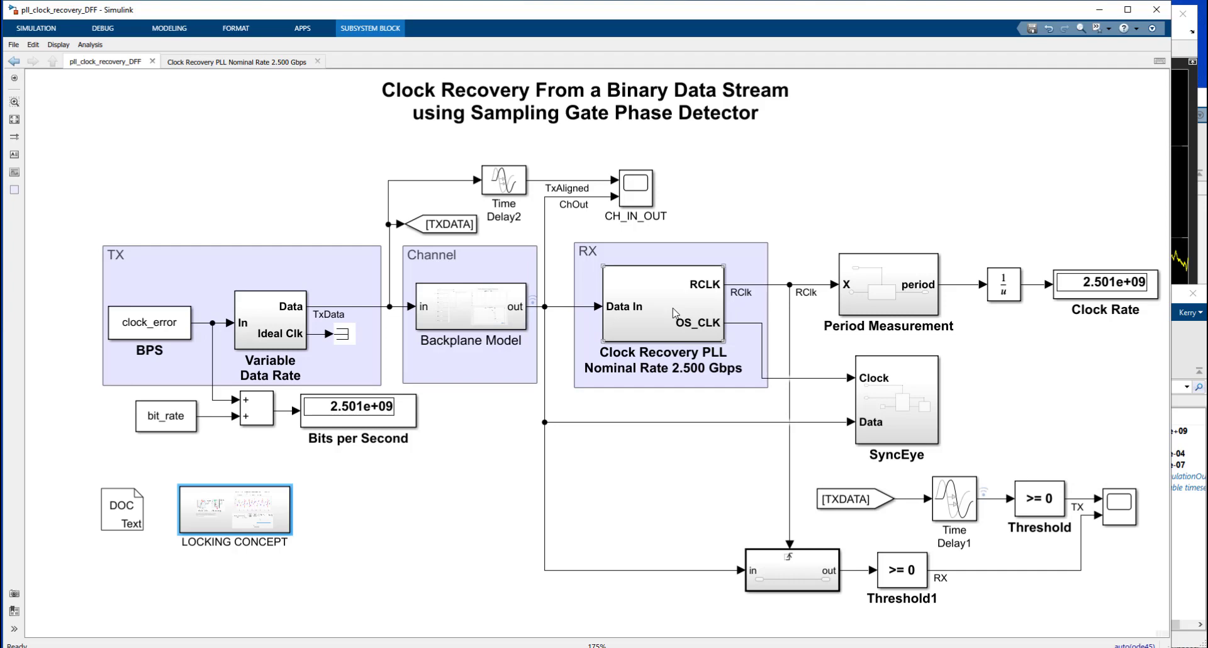
double_click(675, 313)
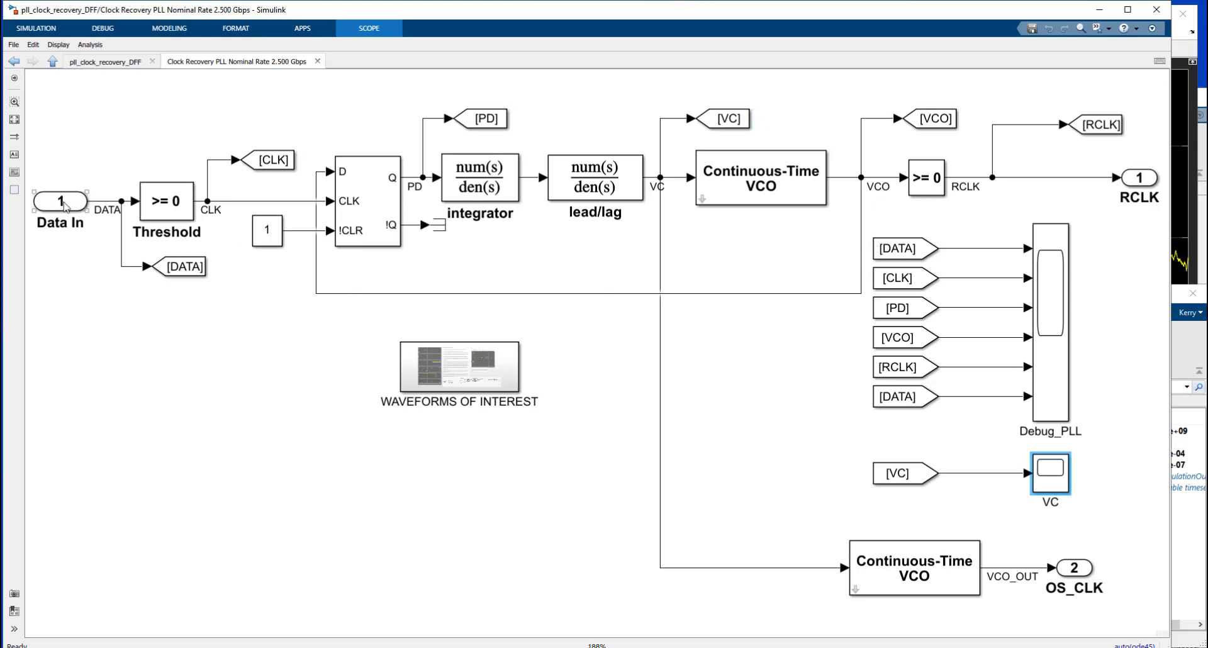
left_click(768, 187)
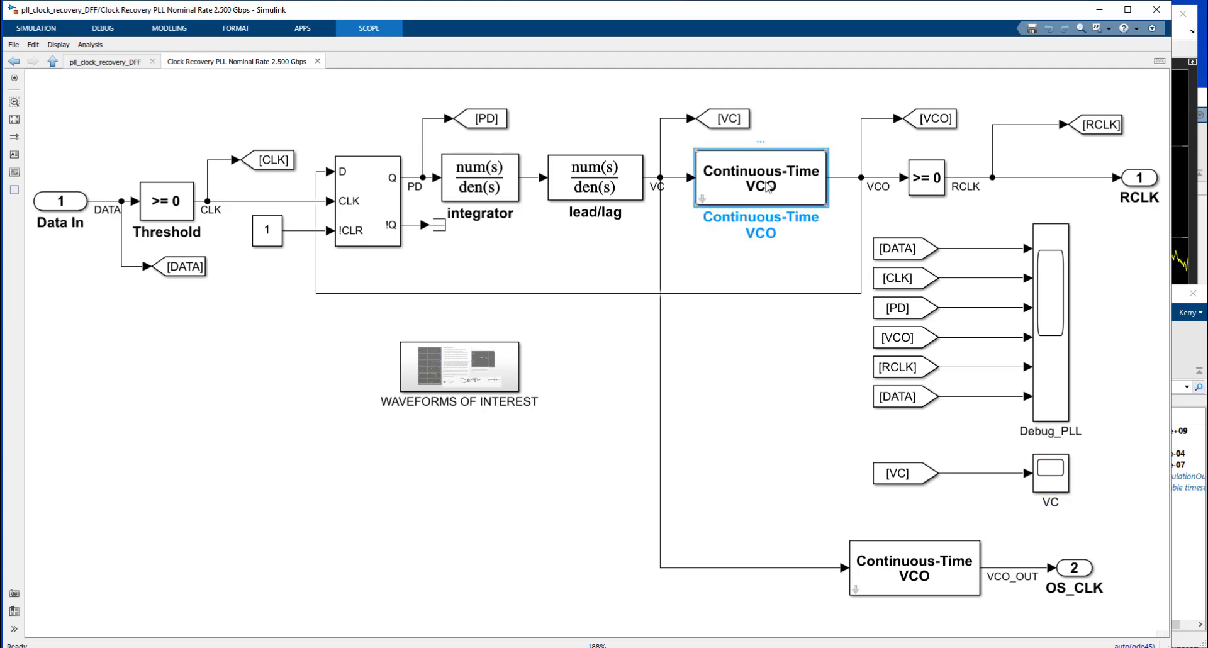
double_click(768, 187)
double_click(913, 199)
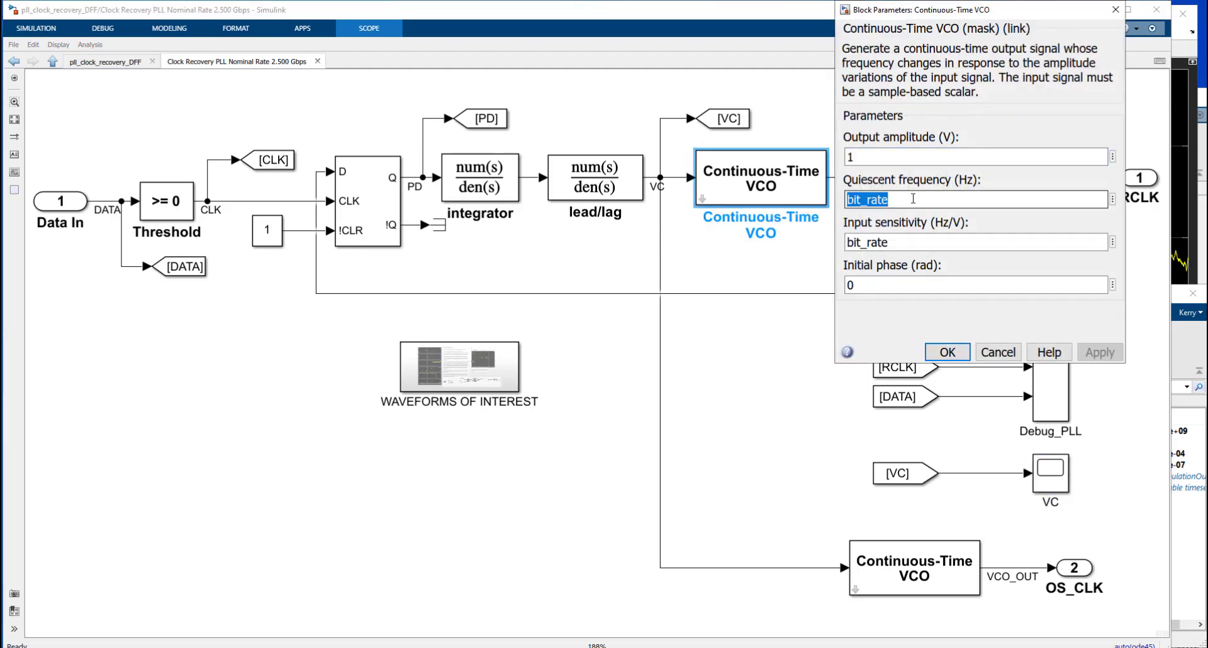
left_click(999, 352)
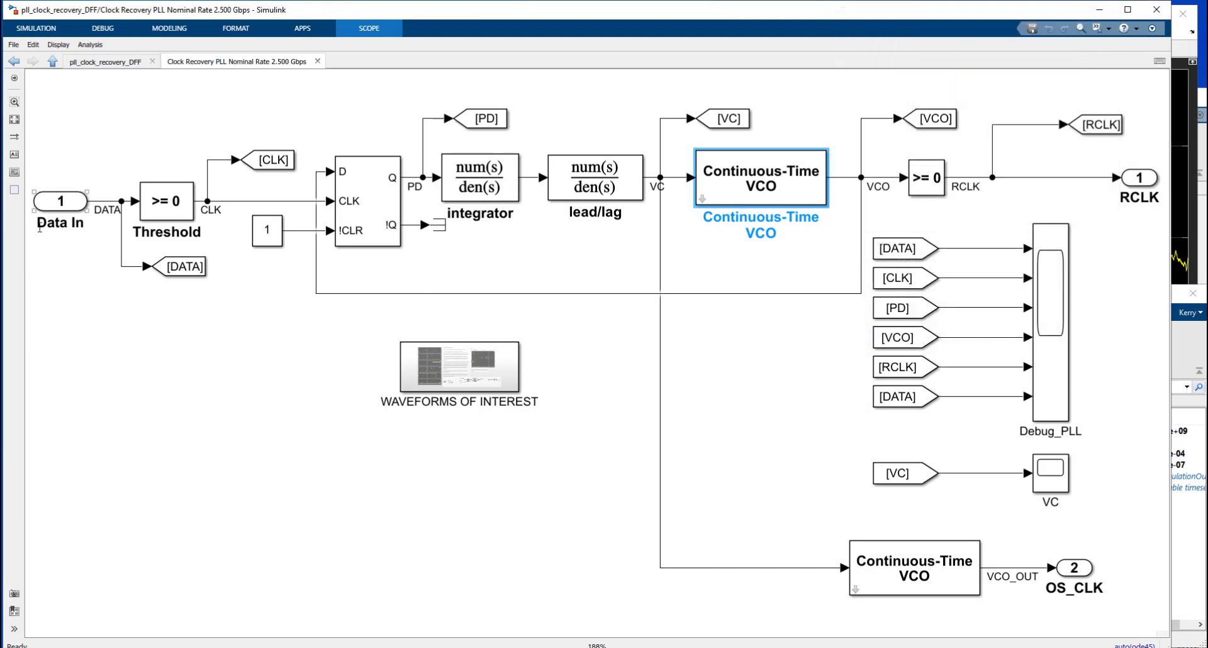
- Go back to the top-level model and open the CH_IN_OUT scope display
left_click(68, 202)
left_click(52, 61)
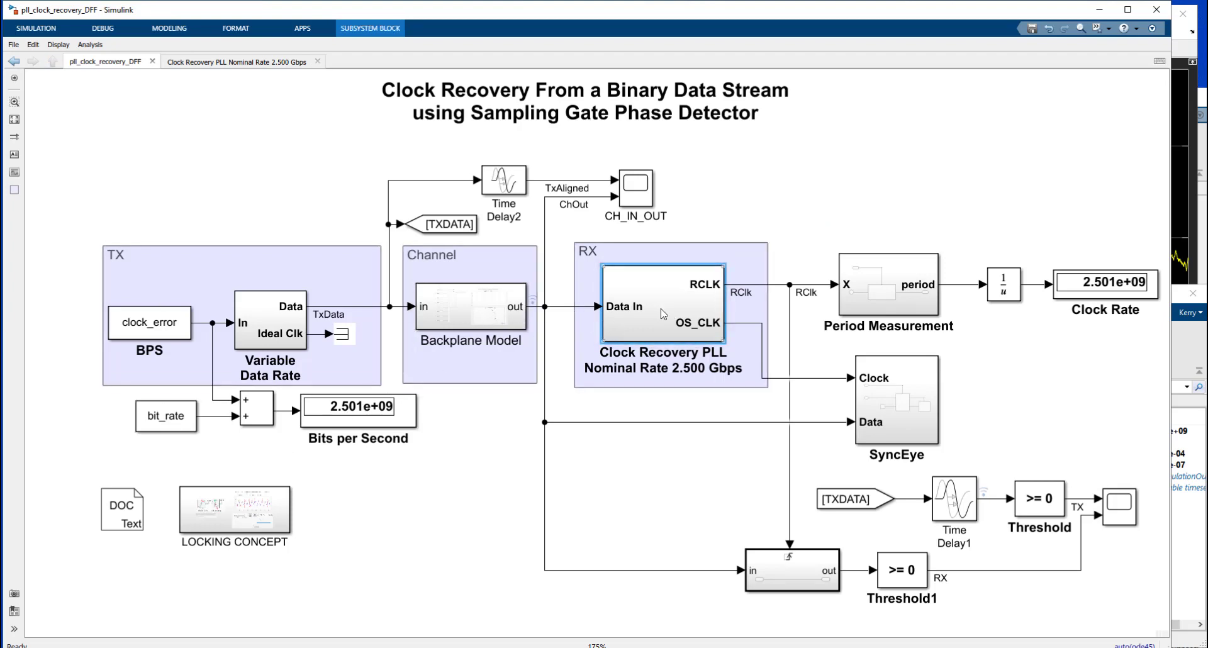
double_click(636, 202)
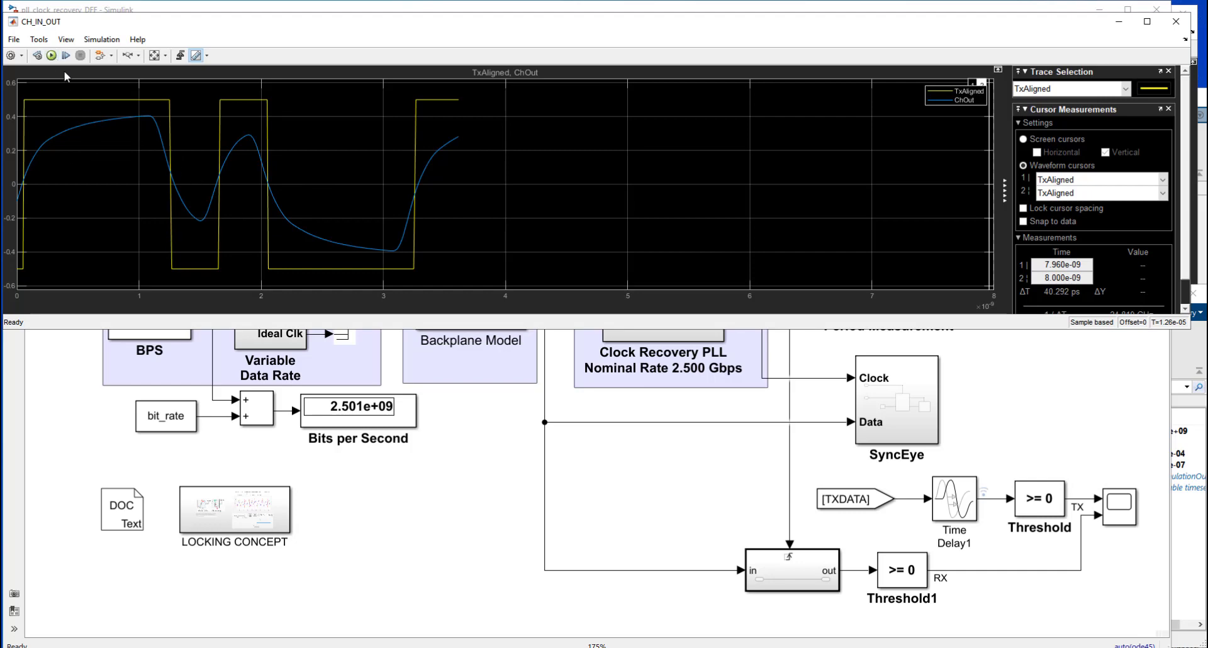
left_click(636, 397)
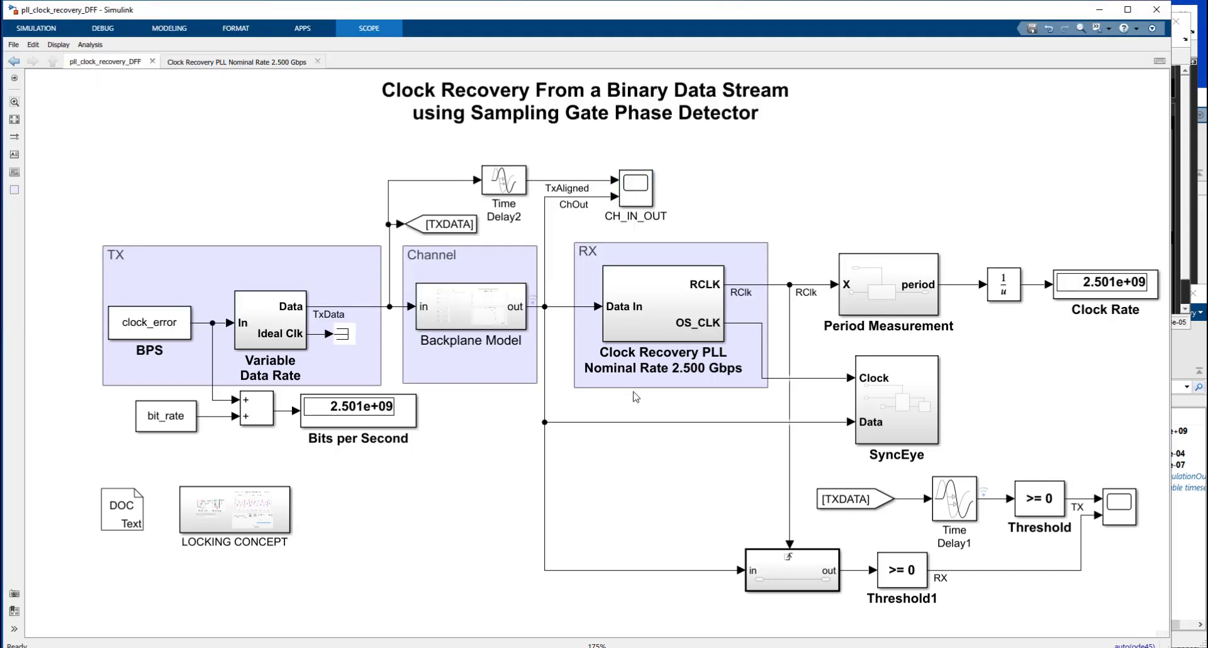
- Reopen the Clock Recovery PLL subsystem and highlight its integrator and lead/lag section
double_click(647, 322)
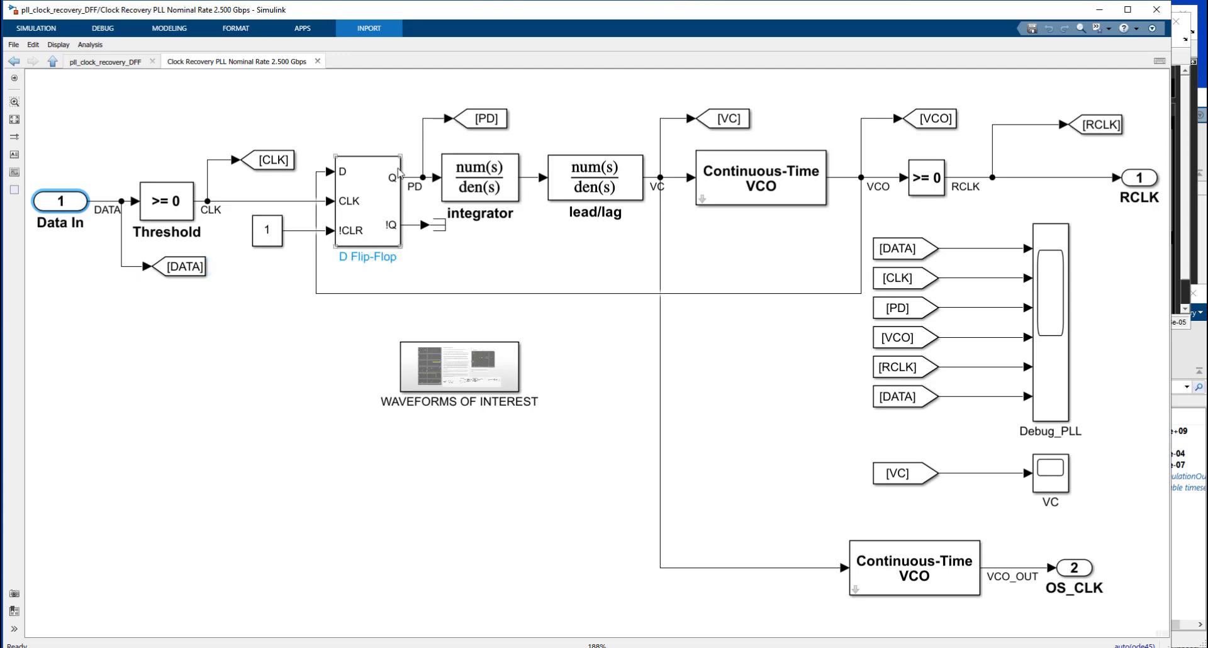
left_click_drag(411, 99, 645, 238)
left_click(549, 267)
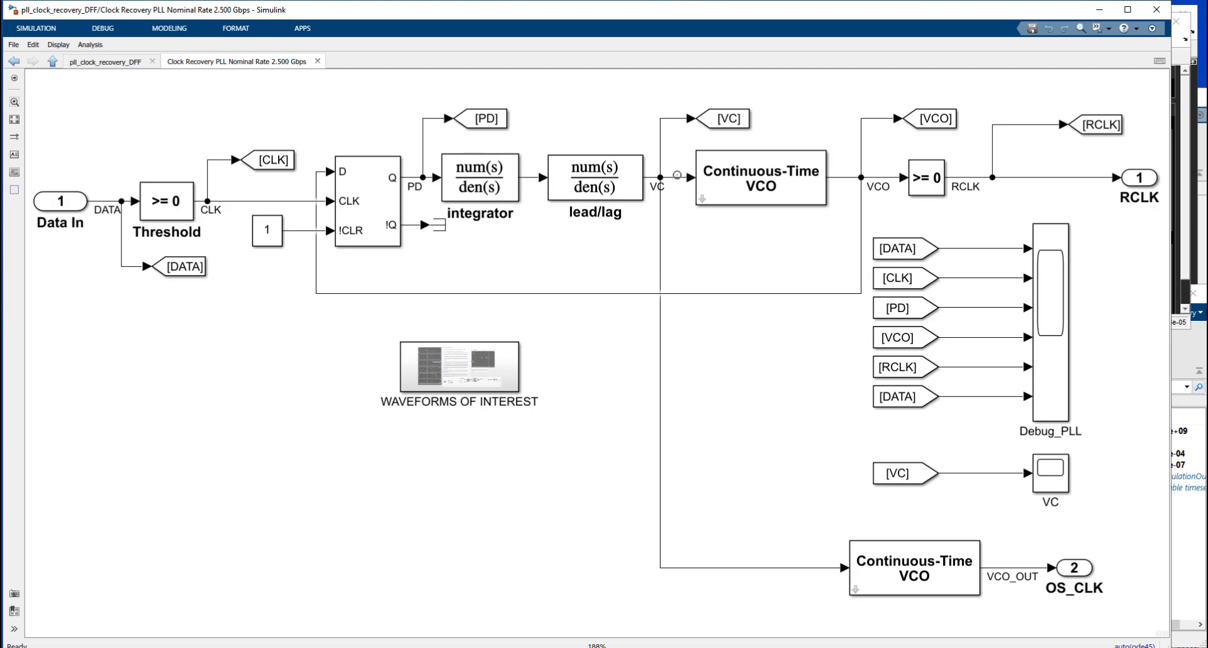
left_click(679, 177)
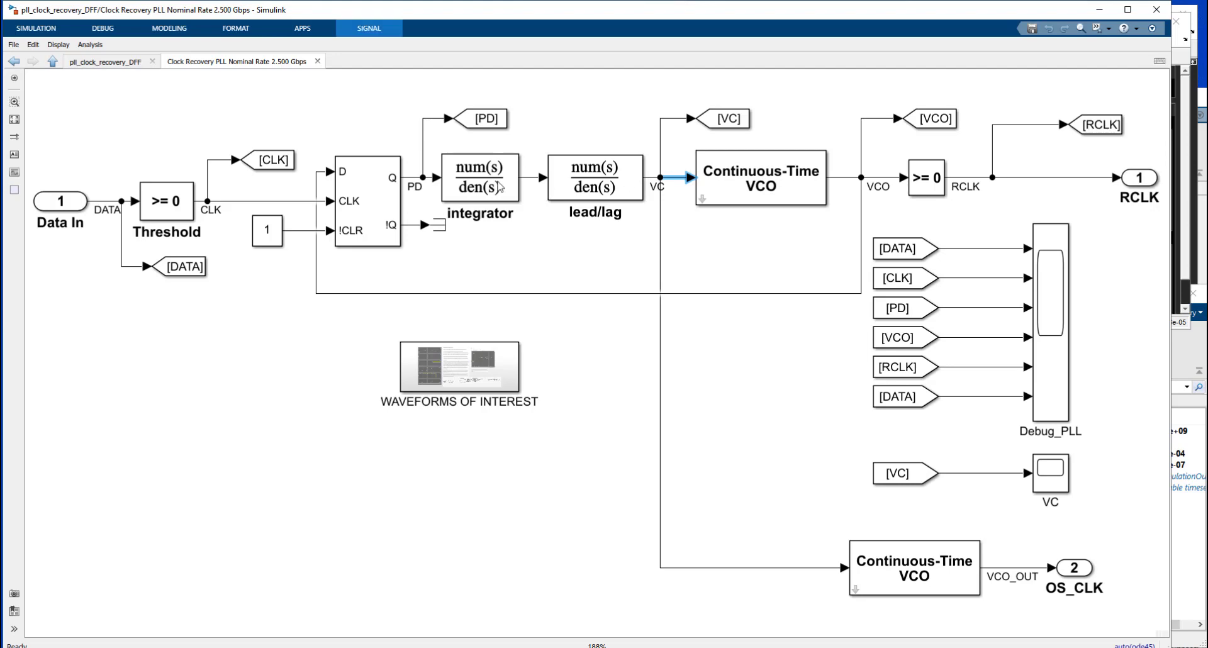
left_click(410, 178)
left_click(404, 132)
left_click_drag(402, 124, 433, 203)
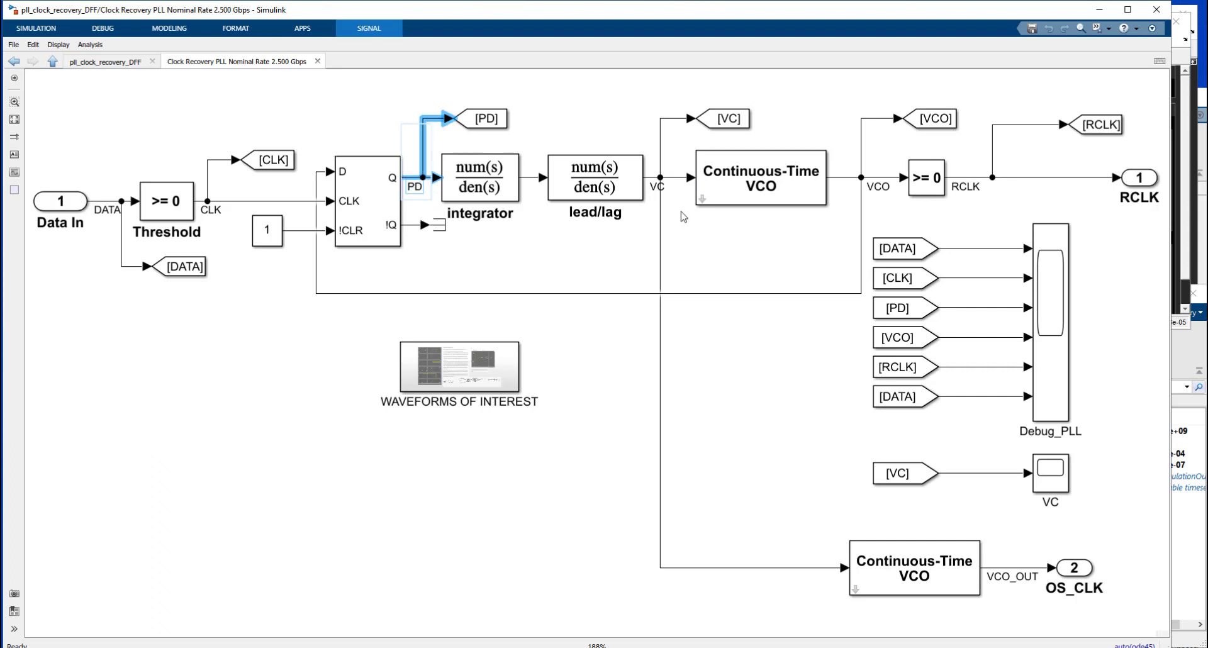
left_click(679, 178)
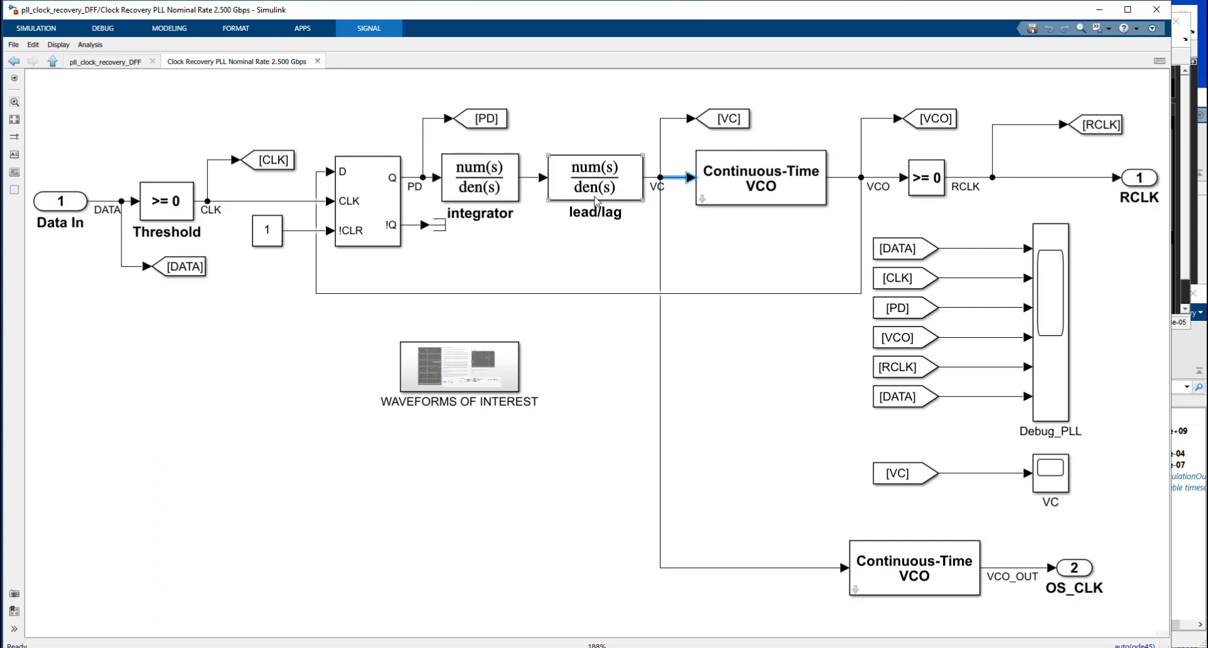
left_click(100, 203)
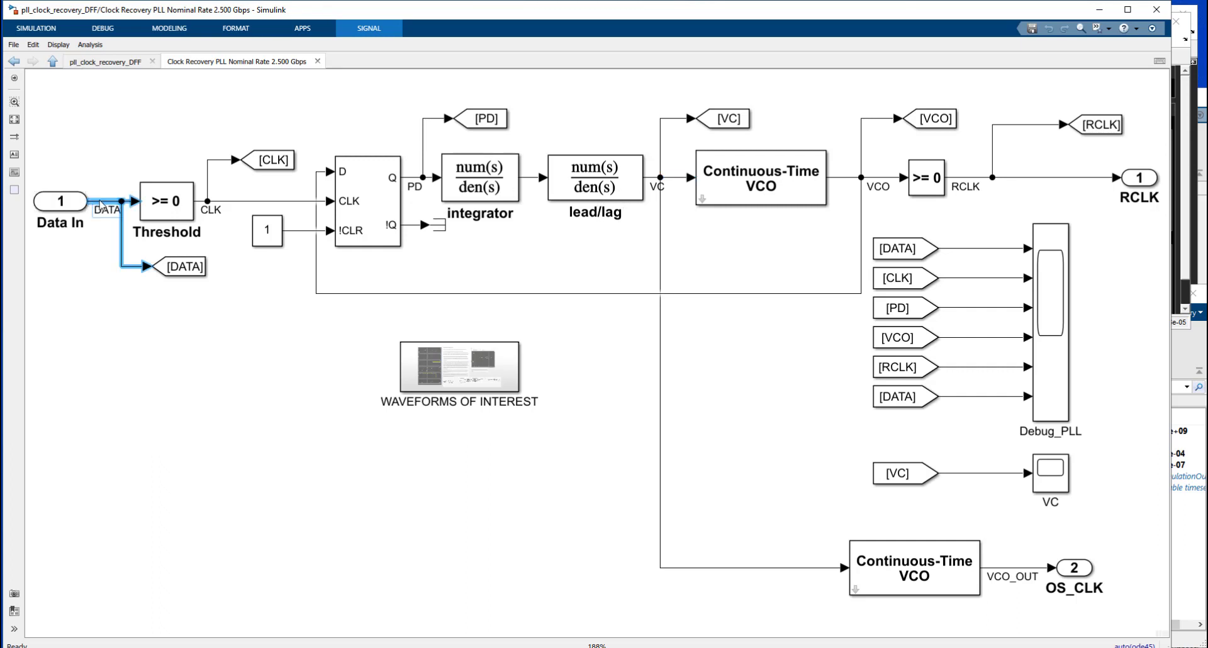
left_click(63, 167)
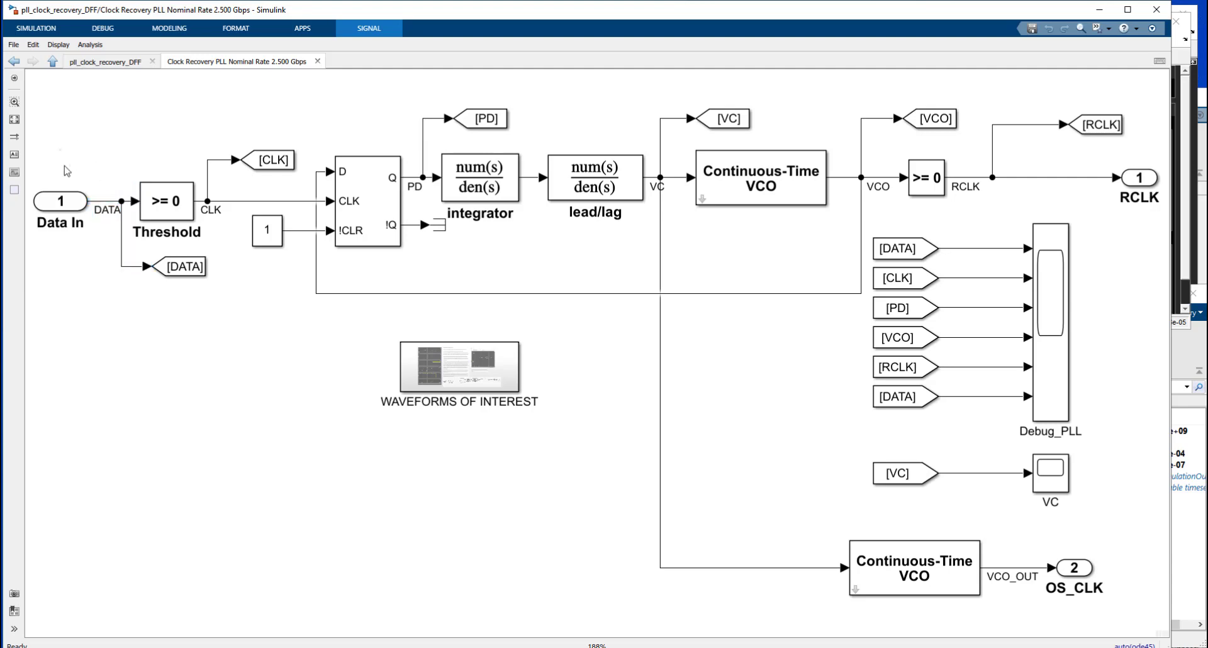
left_click_drag(50, 129, 197, 232)
left_click(239, 278)
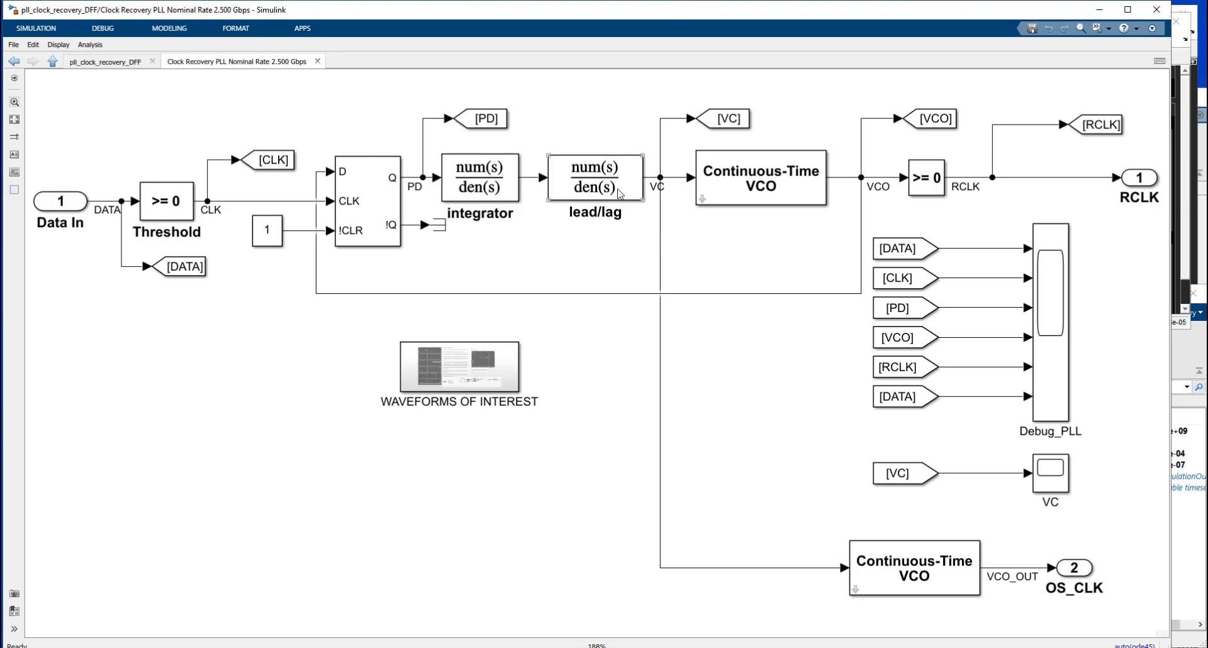
- Show the lead/lag parameters, highlighting the 1000/bit_rate denominator term, then bring MATLAB forward
double_click(619, 193)
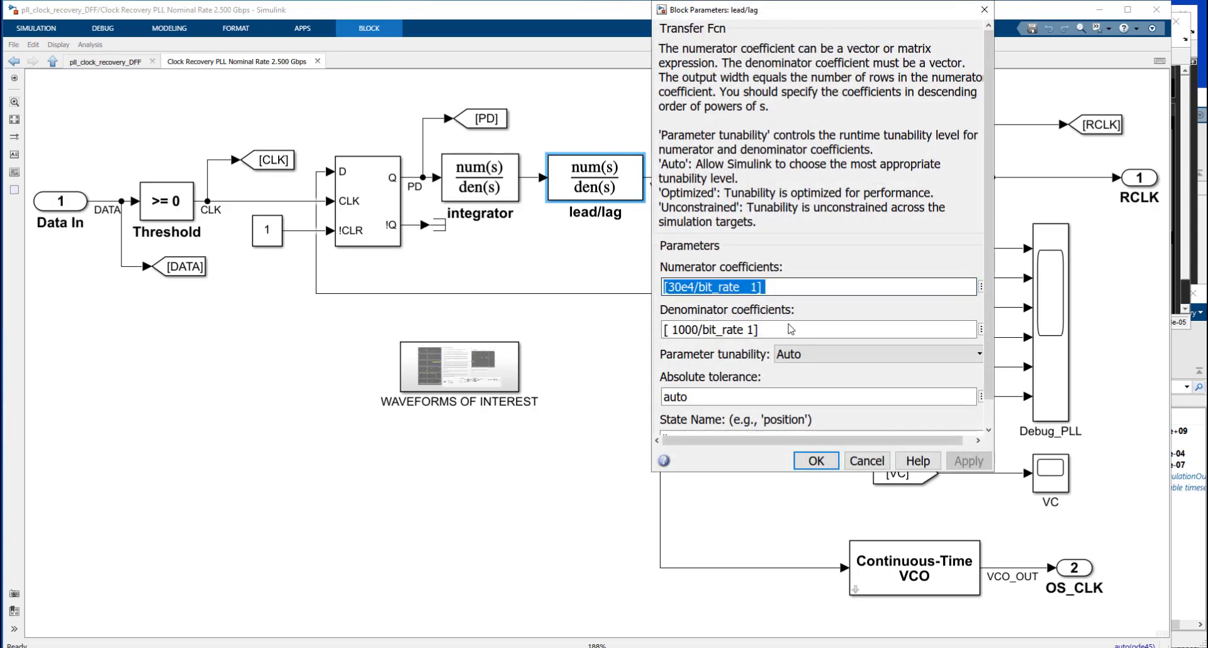
left_click(750, 331)
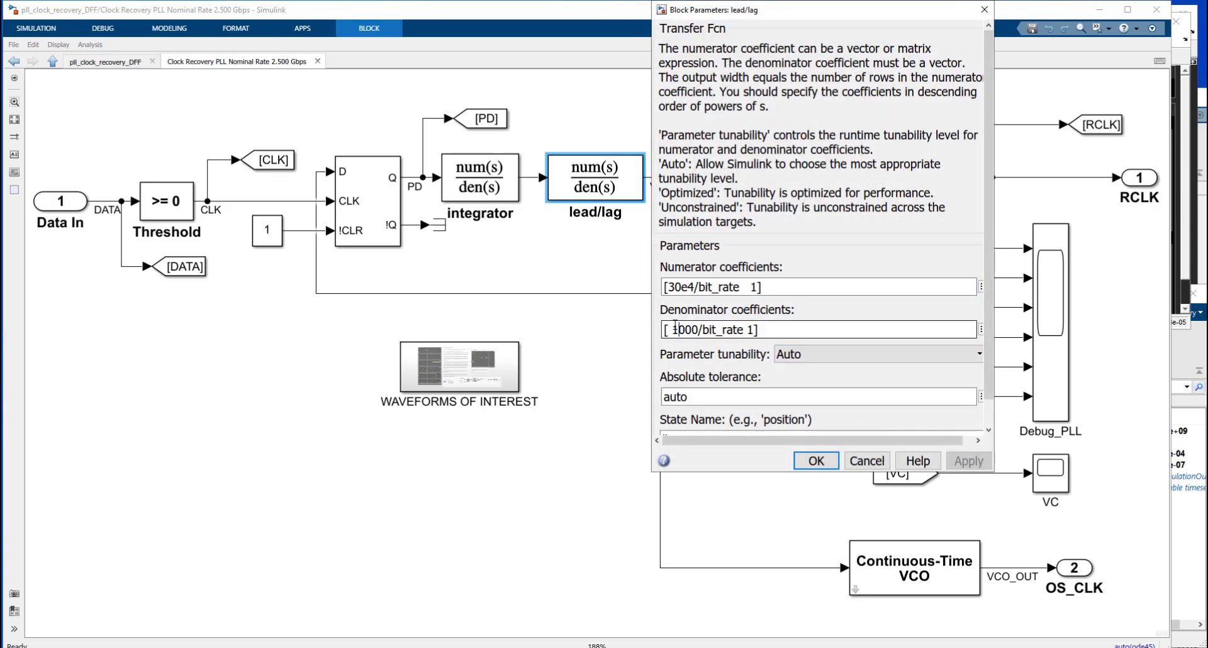
left_click_drag(671, 330, 744, 329)
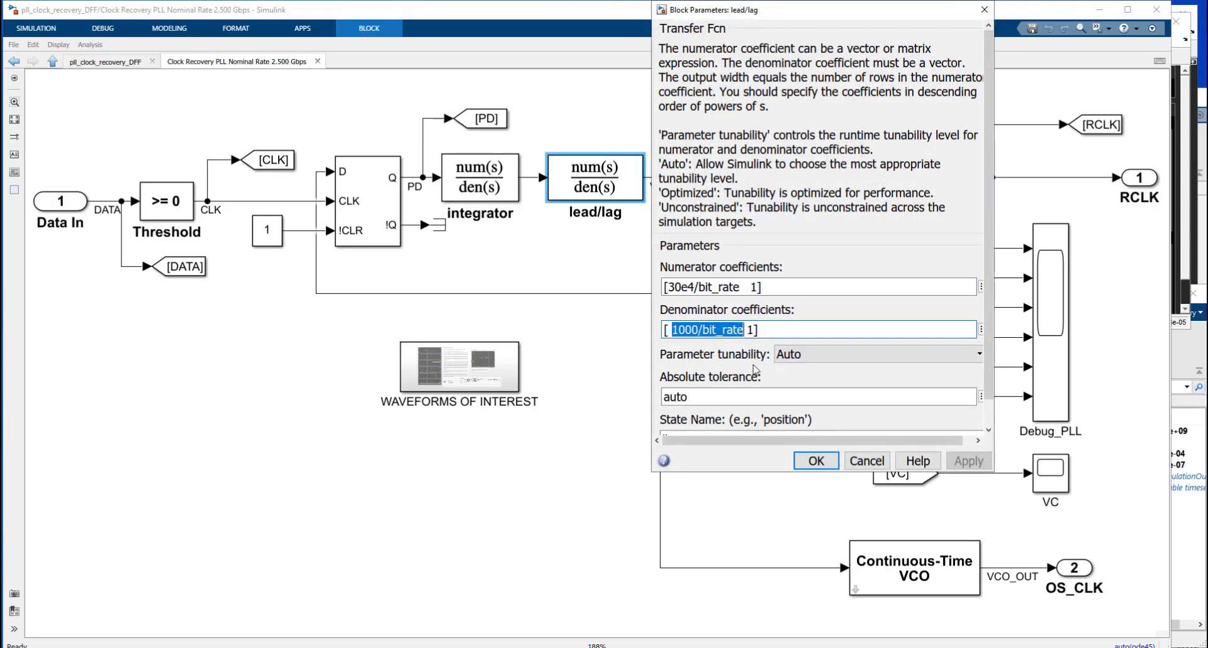
left_click(1192, 356)
- Evaluate bit_rate/1000 in the Command Window, giving 2.5000e+006, then go back to Simulink
left_click(896, 586)
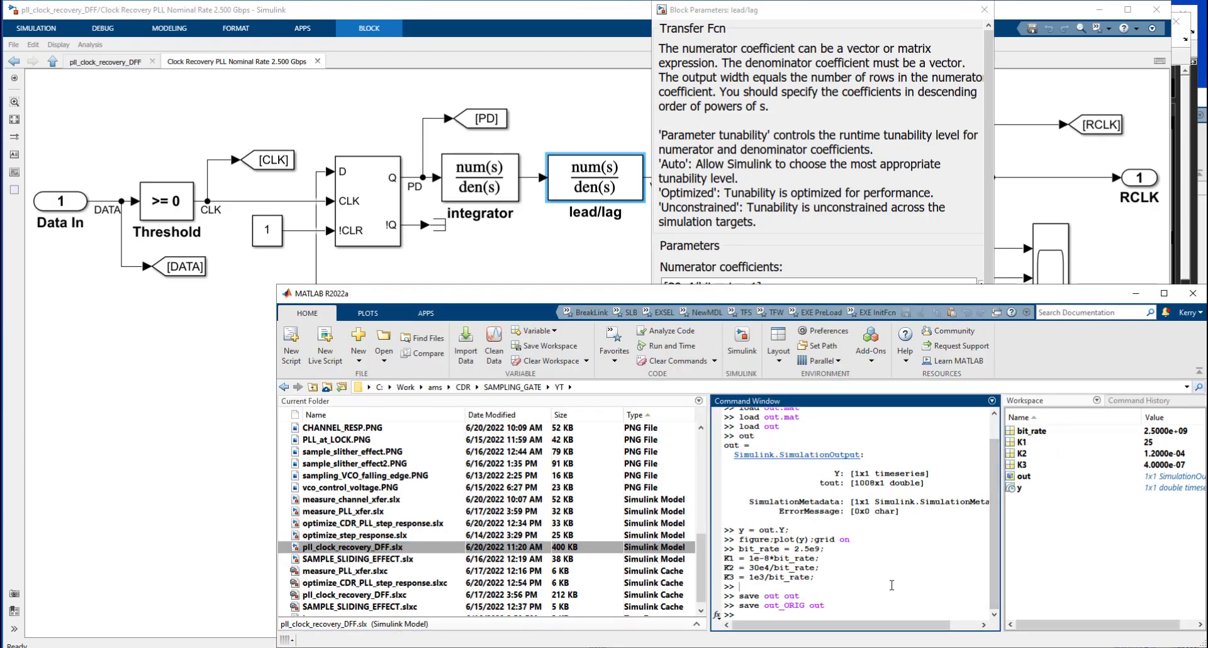
type("bit_rate/1000")
key("Return")
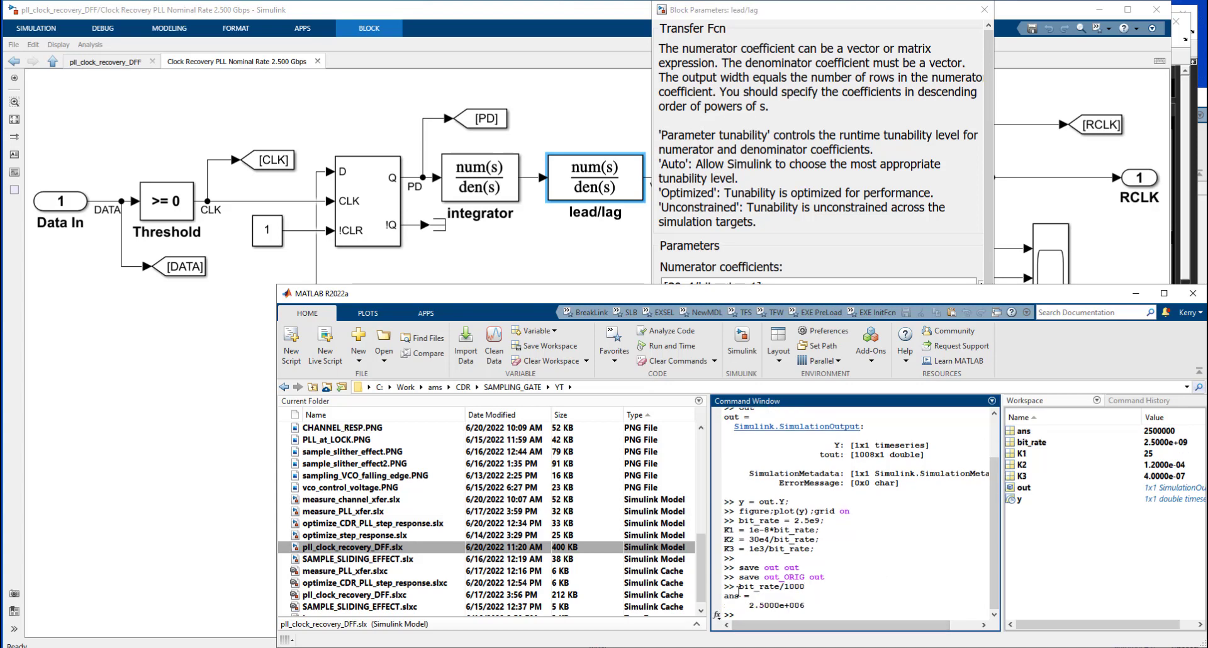
left_click_drag(752, 607, 803, 612)
left_click(760, 618)
left_click(210, 470)
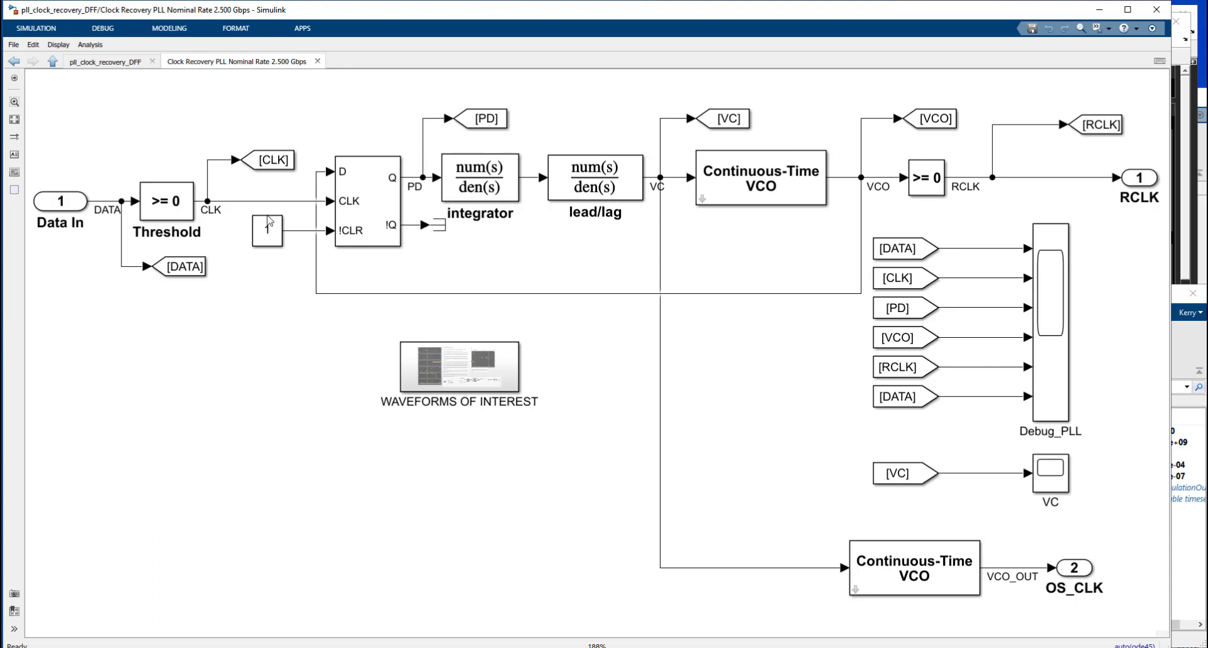
- Point out the integrator, lead/lag block and [PD] tag in the PLL diagram
left_click(508, 200)
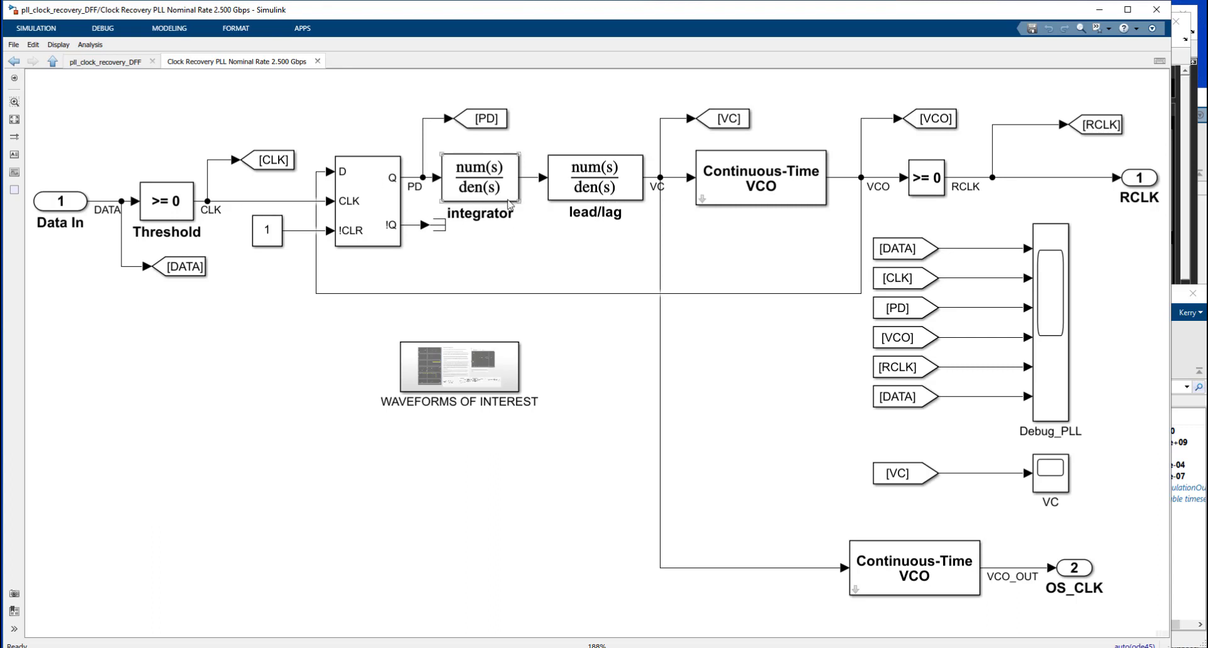
left_click(417, 182)
left_click(509, 198)
left_click(609, 170)
left_click(463, 192)
left_click(554, 121)
left_click(485, 119)
left_click(507, 186)
left_click(490, 189)
- Show the integrator's parameters, inspect the [1 0] denominator, and close with OK
double_click(489, 189)
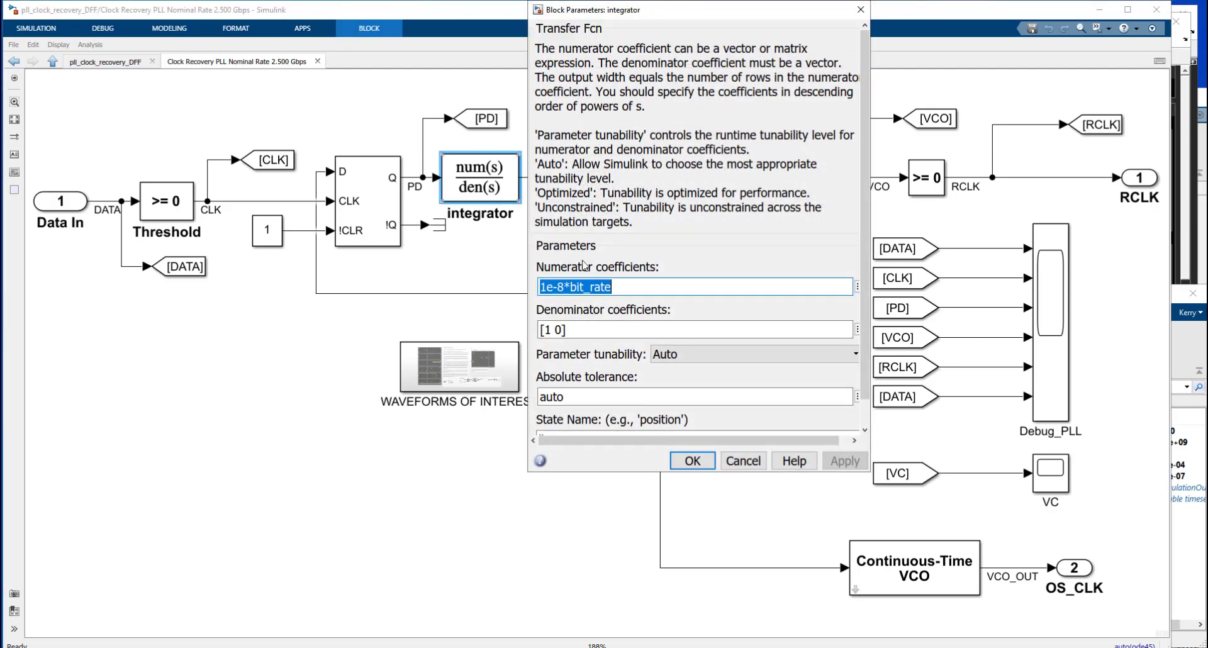
left_click(553, 330)
left_click(551, 332)
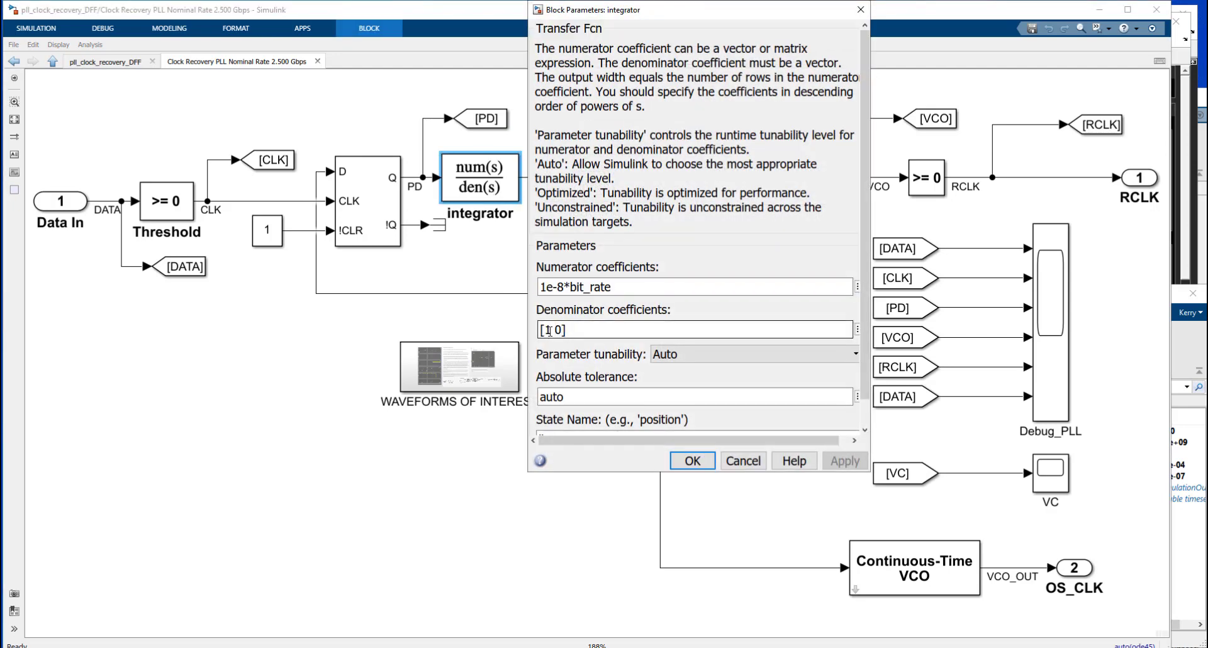
left_click(693, 461)
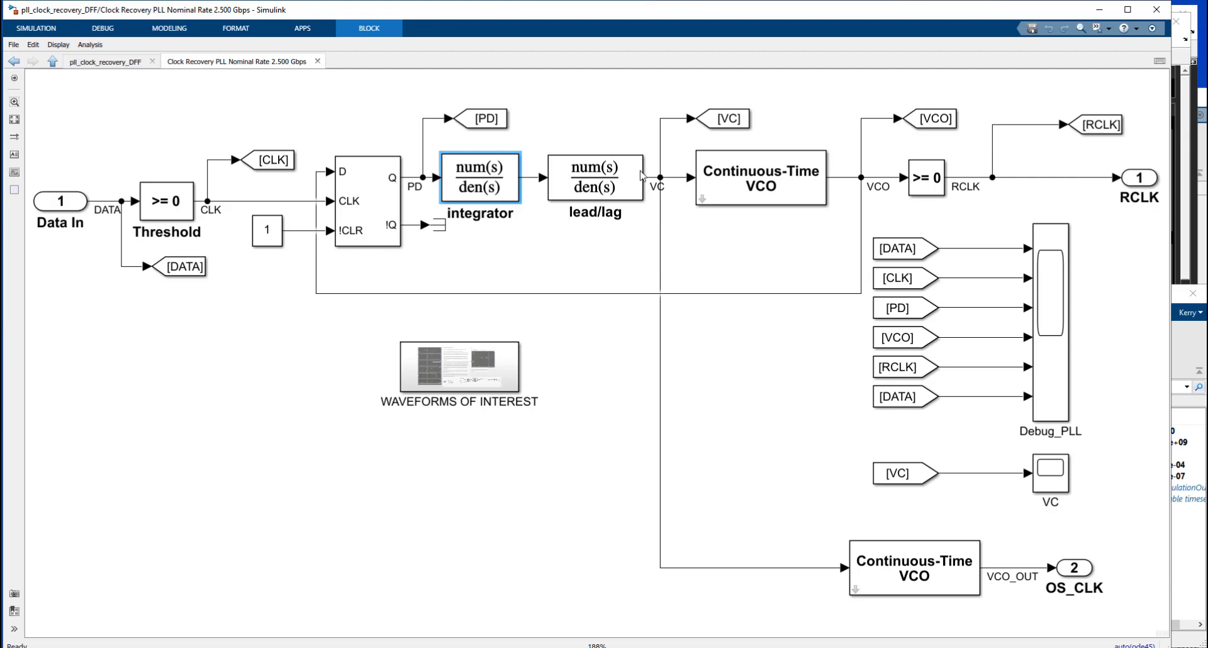
- Mark the lead/lag numerator's 30e4/bit_rate term and evaluate bit_rate/30e4 in MATLAB as 8.3333e+003
double_click(607, 173)
triple_click(671, 288)
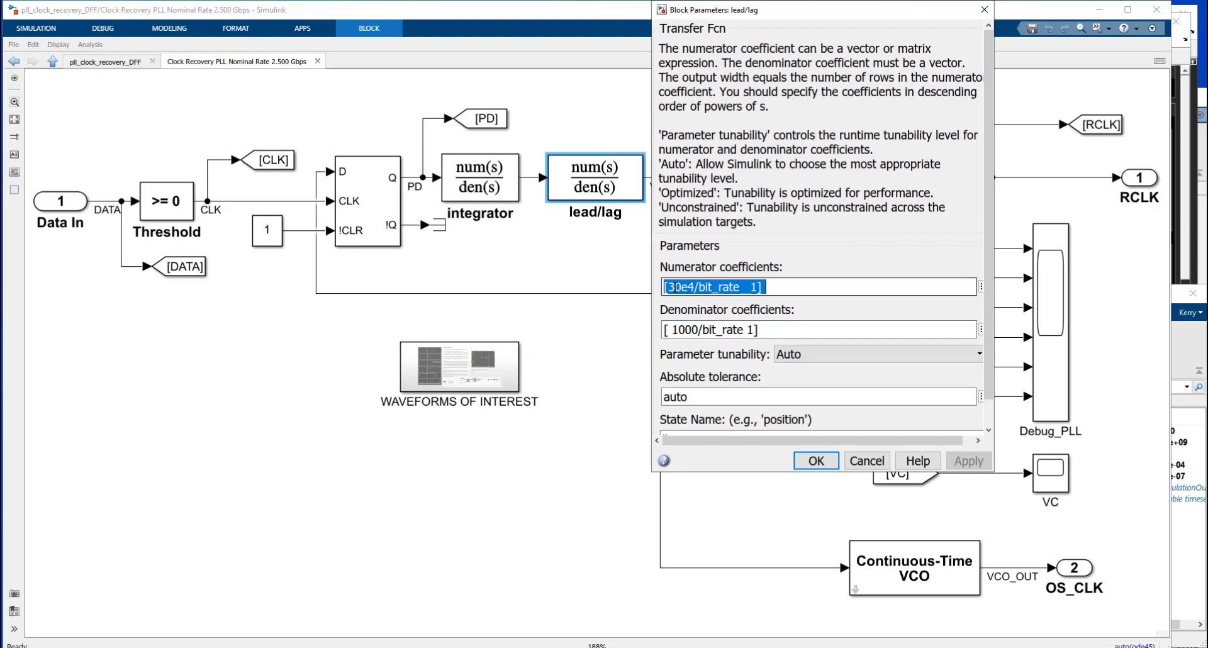
left_click_drag(668, 288, 747, 291)
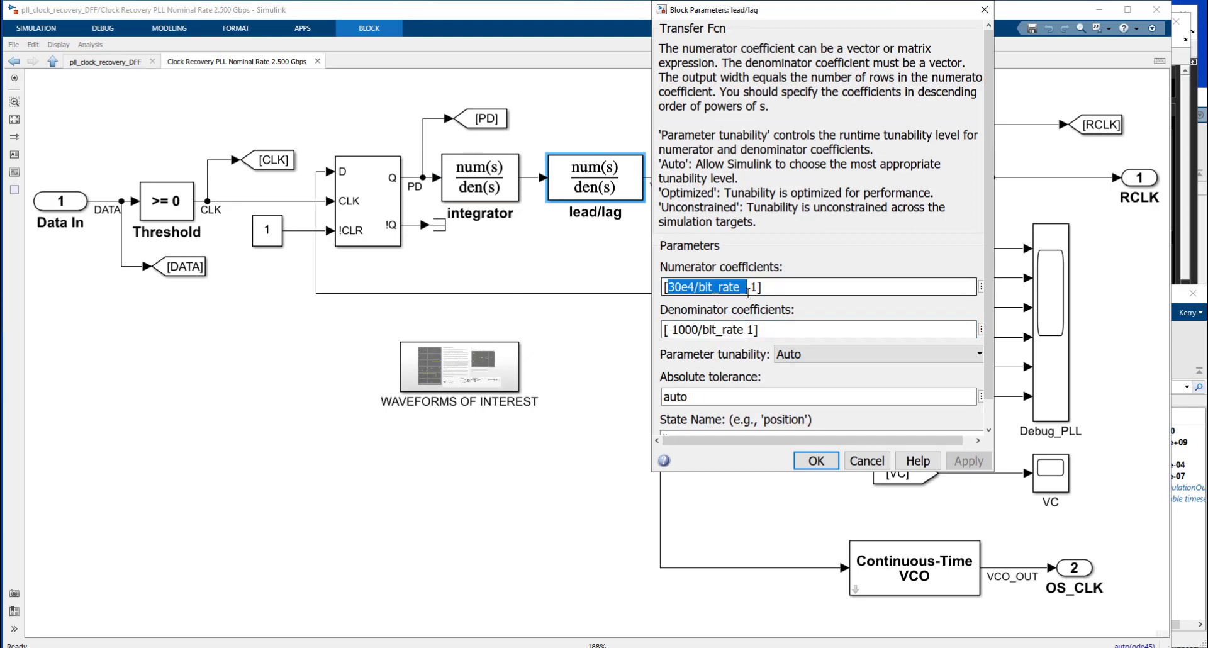
left_click(1184, 369)
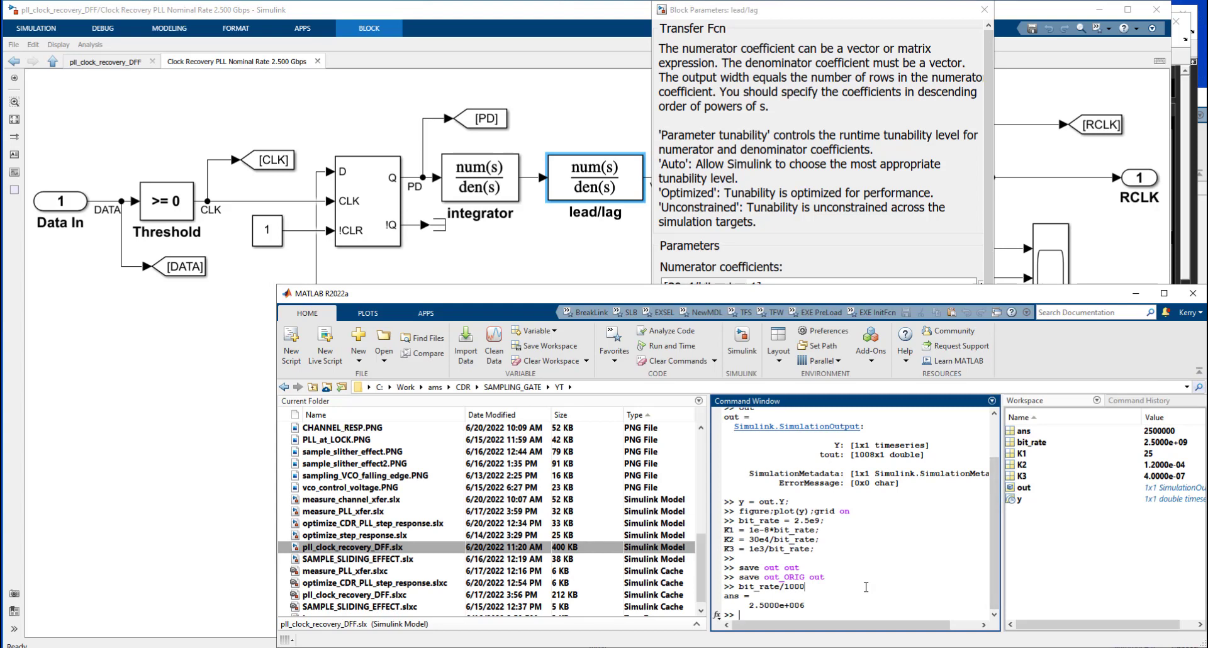
type("bit_rate/30e4")
key("Return")
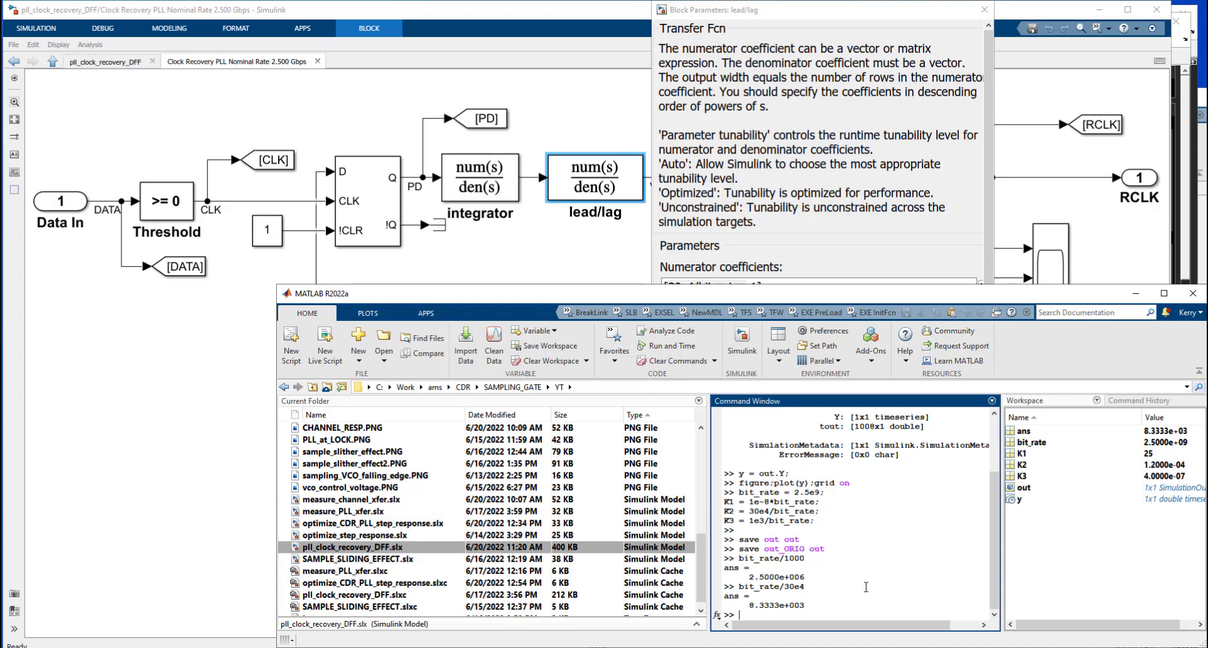
left_click(196, 499)
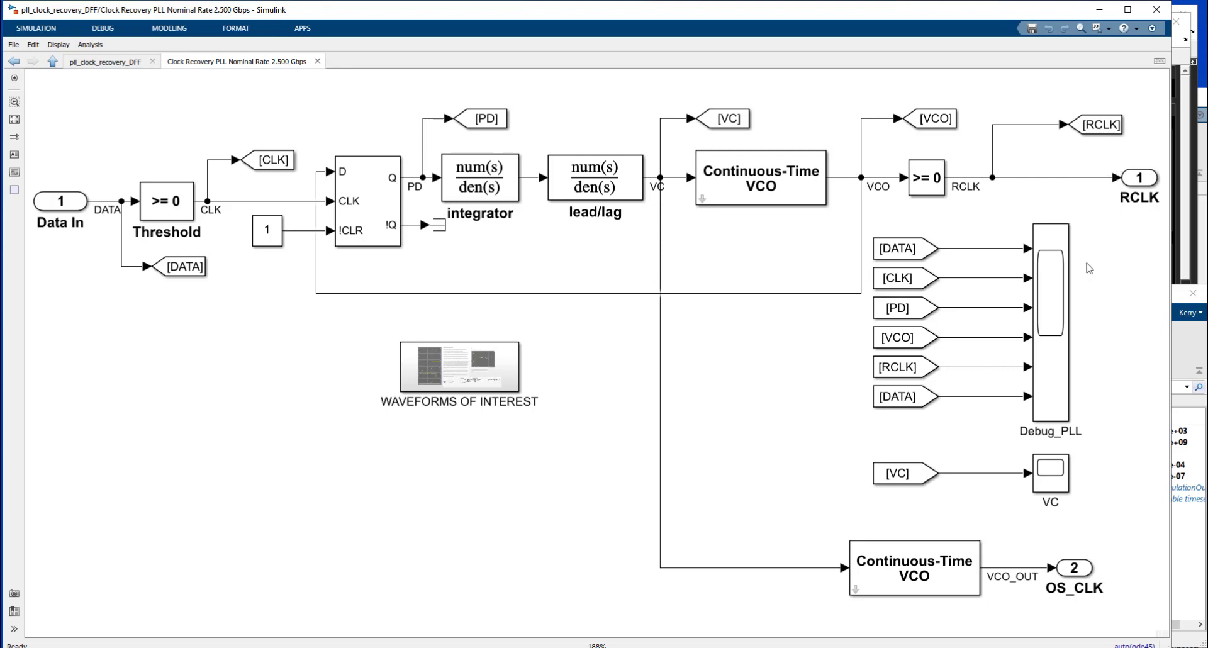
left_click_drag(1093, 178, 91, 178)
left_click_drag(101, 129, 144, 164)
key("Delete")
left_click(852, 178)
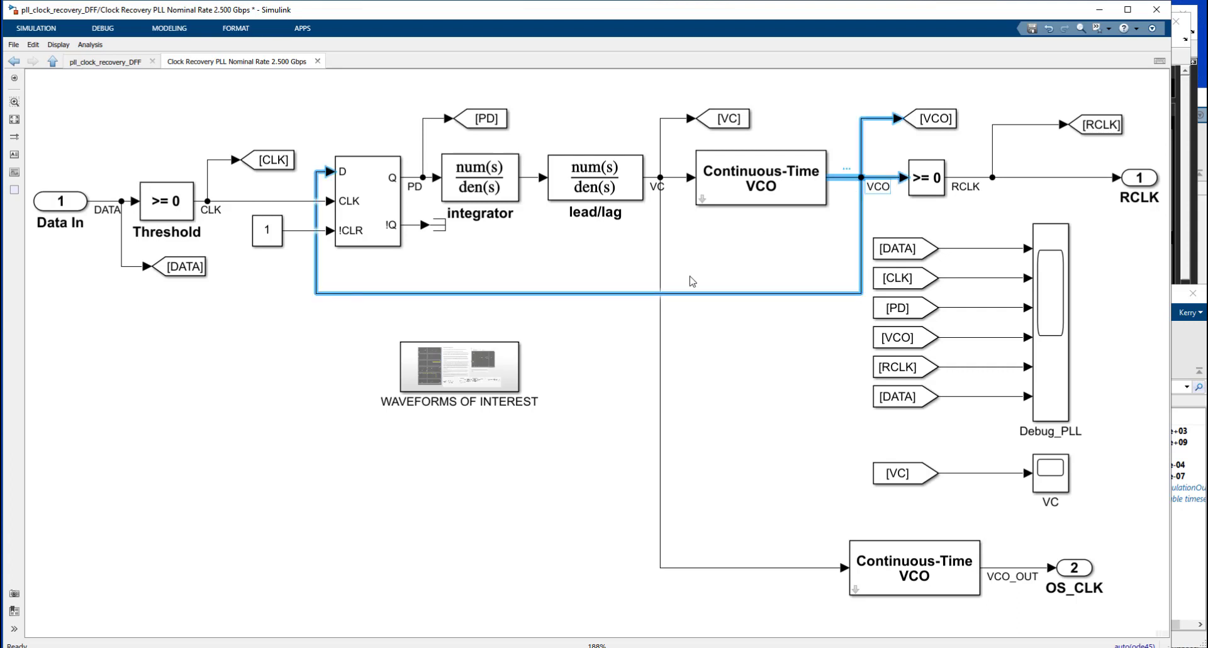
left_click(1110, 179)
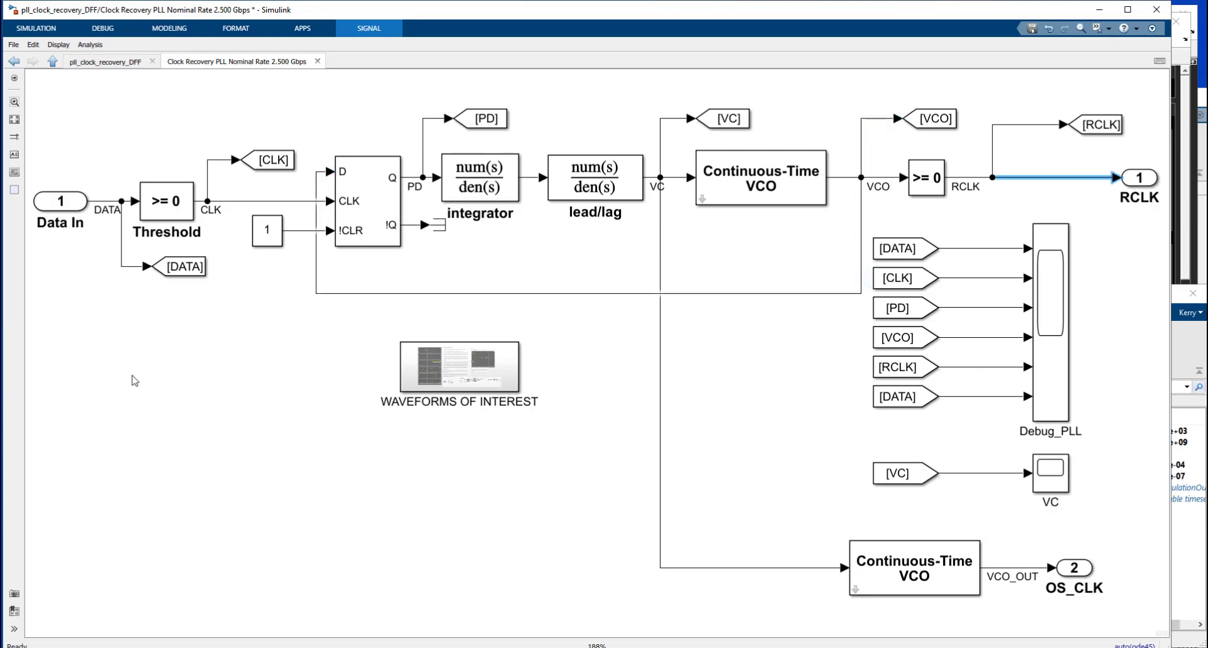
left_click(72, 202)
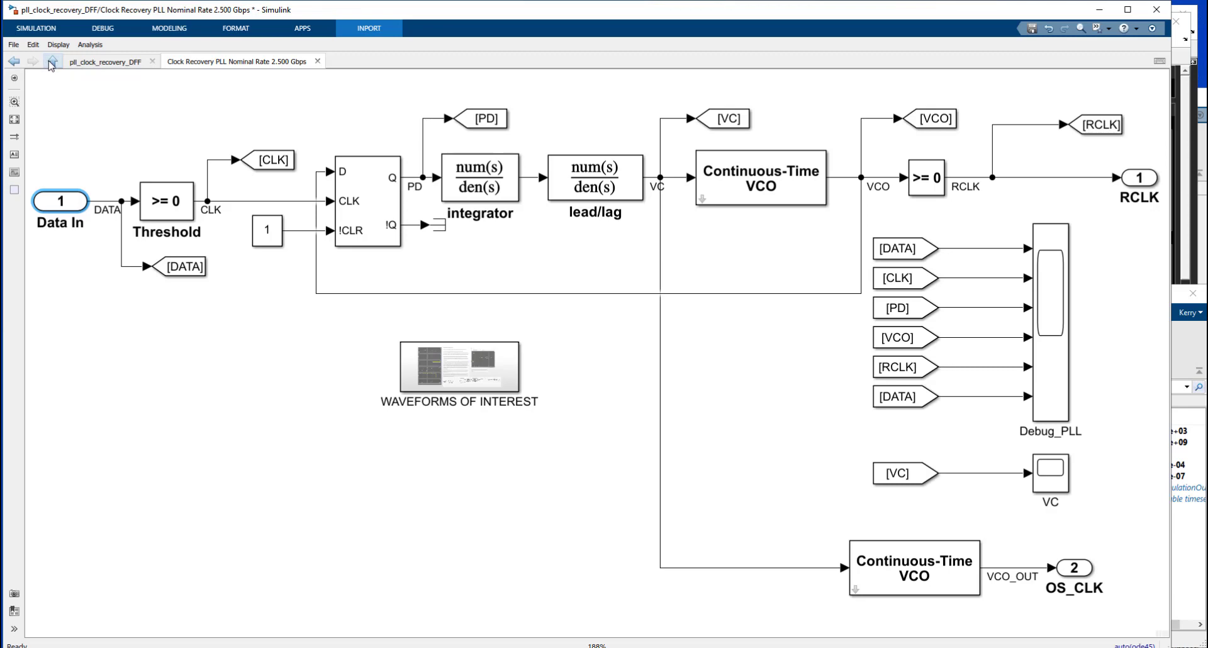
- From the top-level model, point out the Triggered Subsystem, the RClk trigger line and the output Scope
left_click(51, 61)
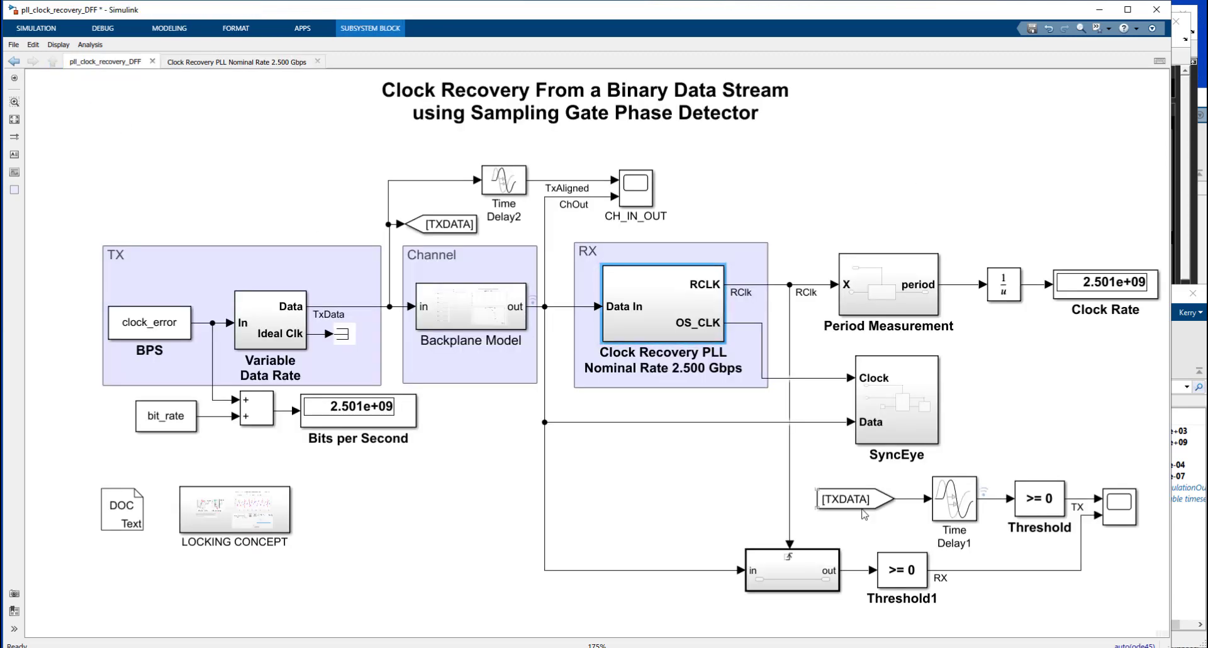
left_click(801, 569)
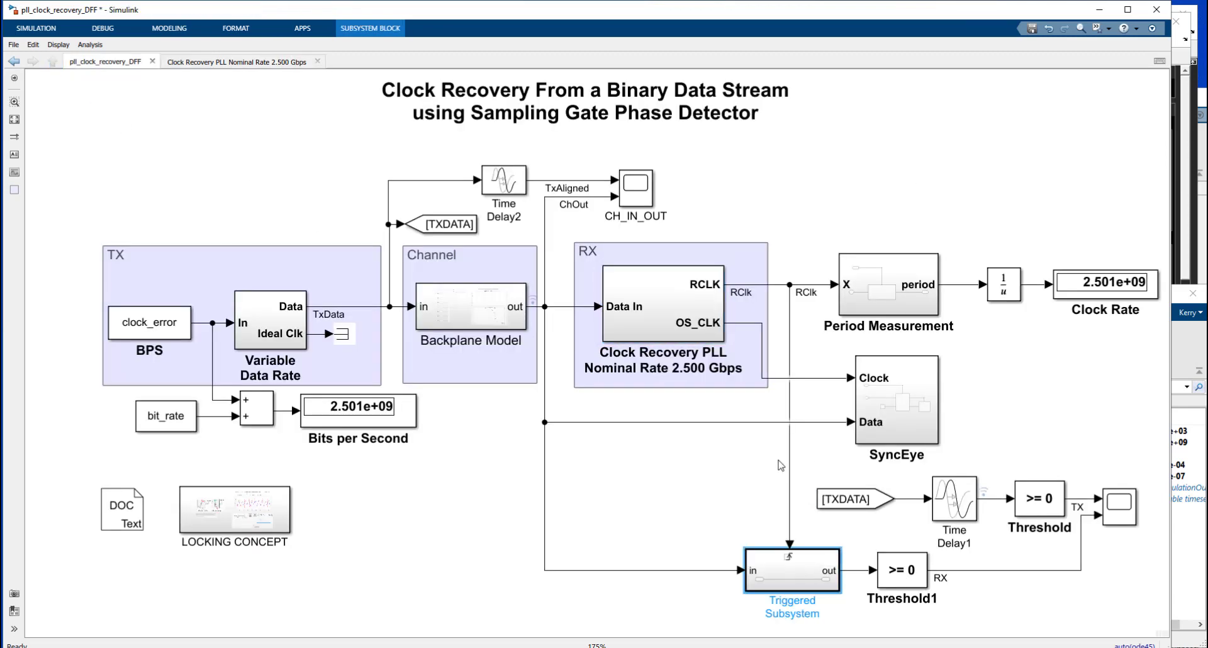
left_click(790, 467)
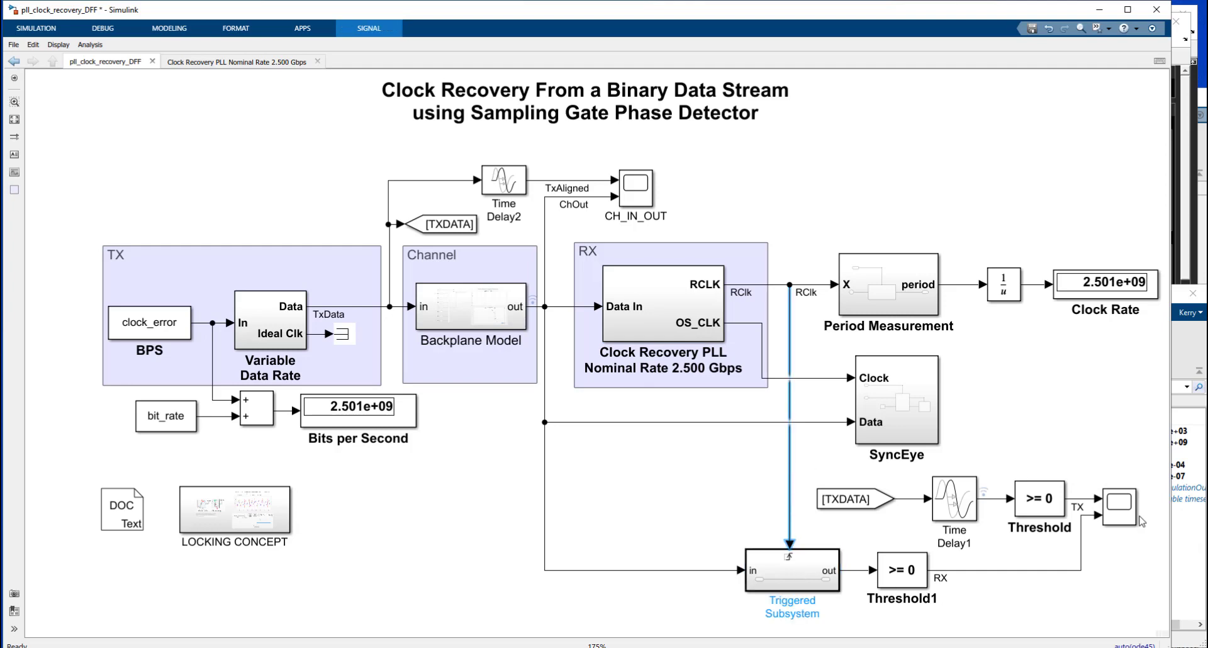
left_click(1115, 513)
left_click(1073, 382)
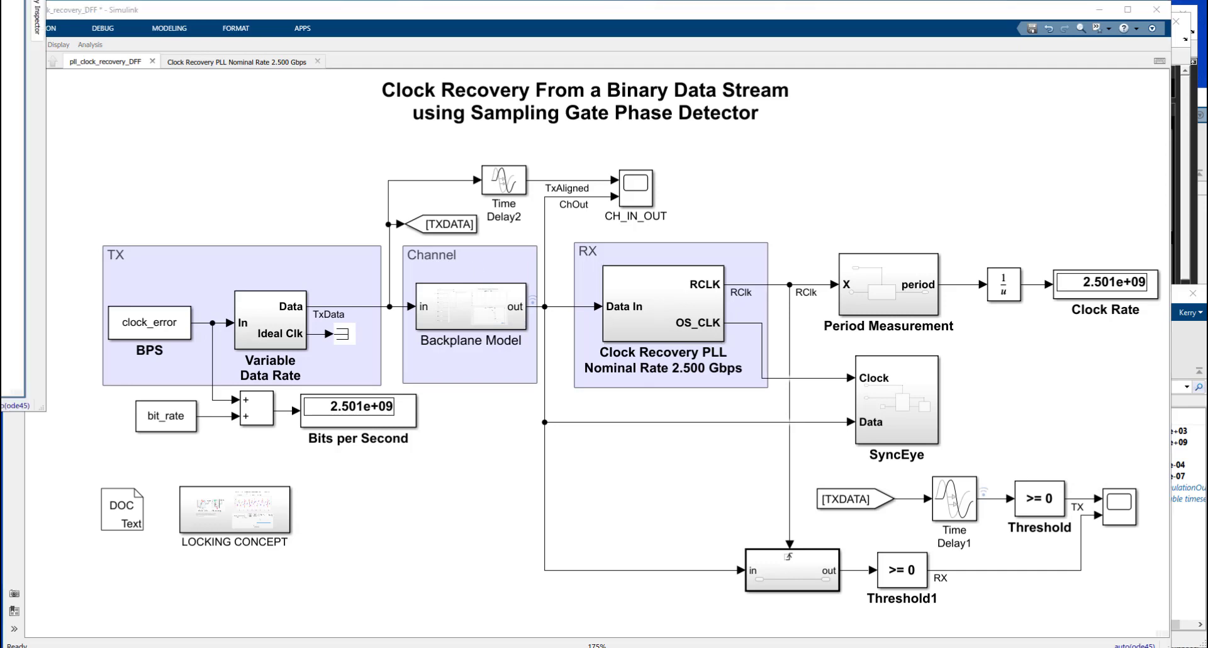
- Arrange the step-response model window below the clock recovery model and open its Clock Recovery PLL subsystem
left_click_drag(357, 81, 309, 16)
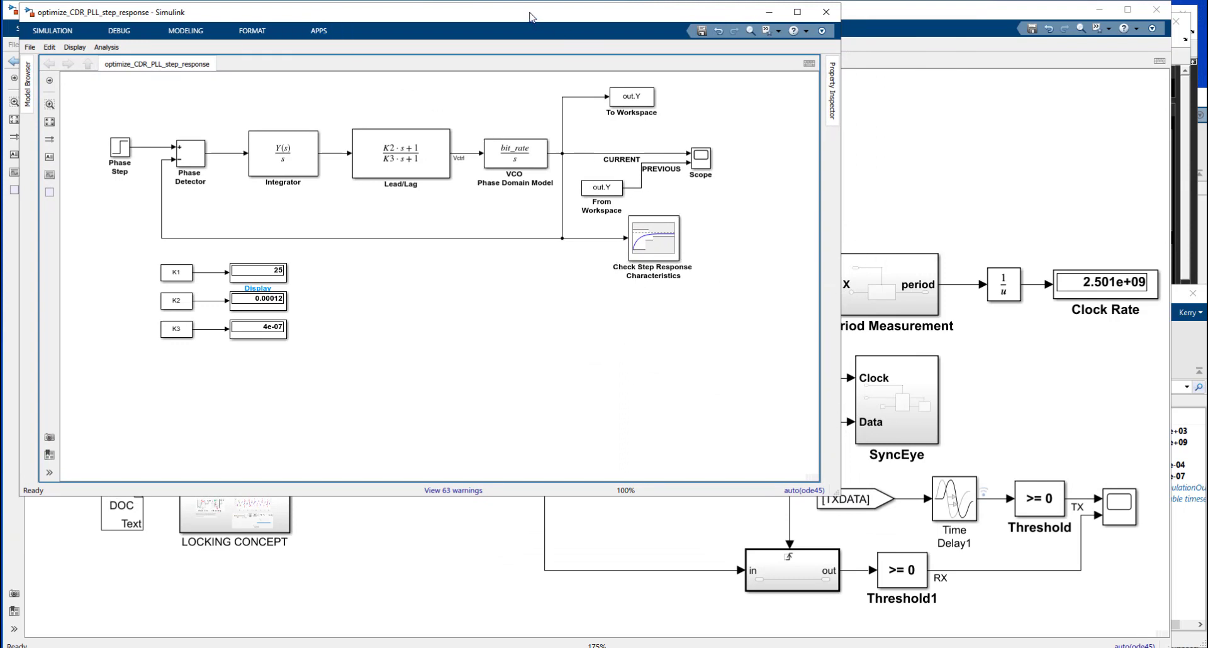
left_click_drag(533, 17, 536, 319)
left_click(648, 308)
double_click(648, 308)
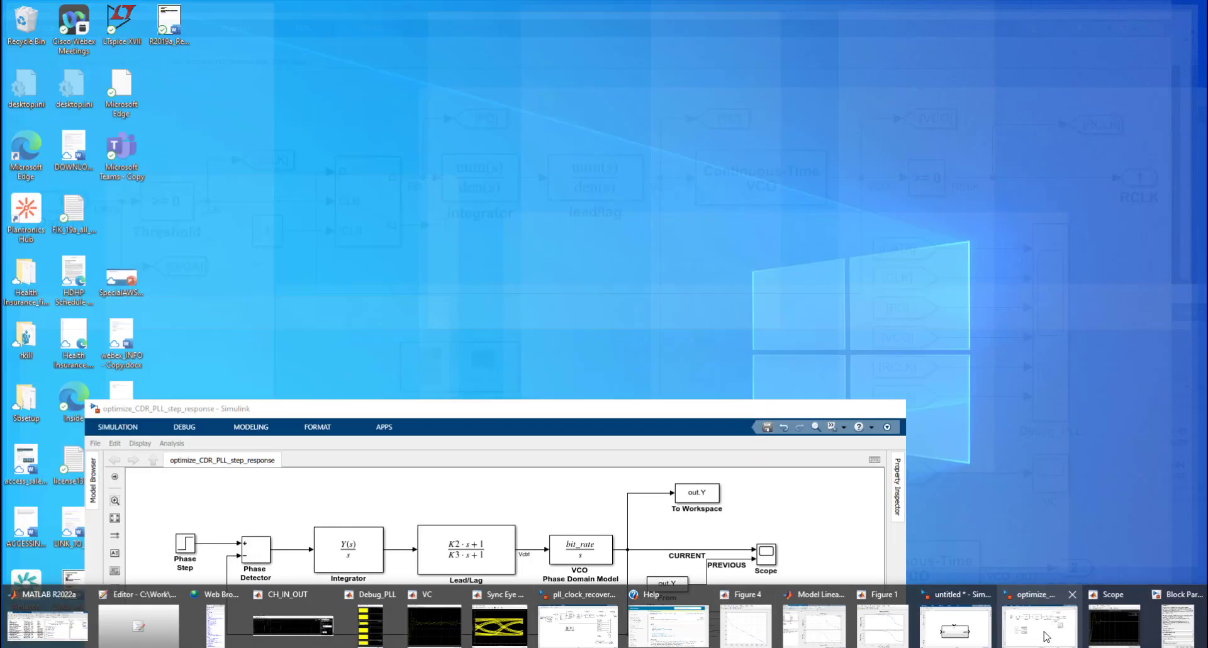
left_click(1046, 637)
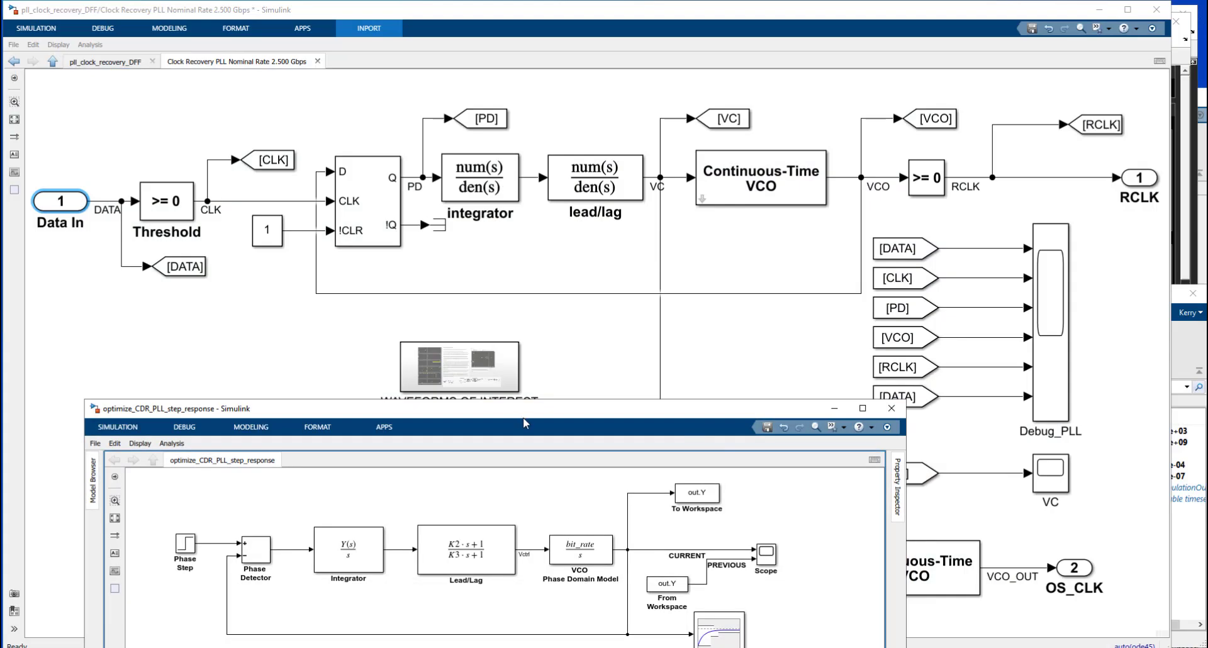
left_click_drag(524, 417, 523, 394)
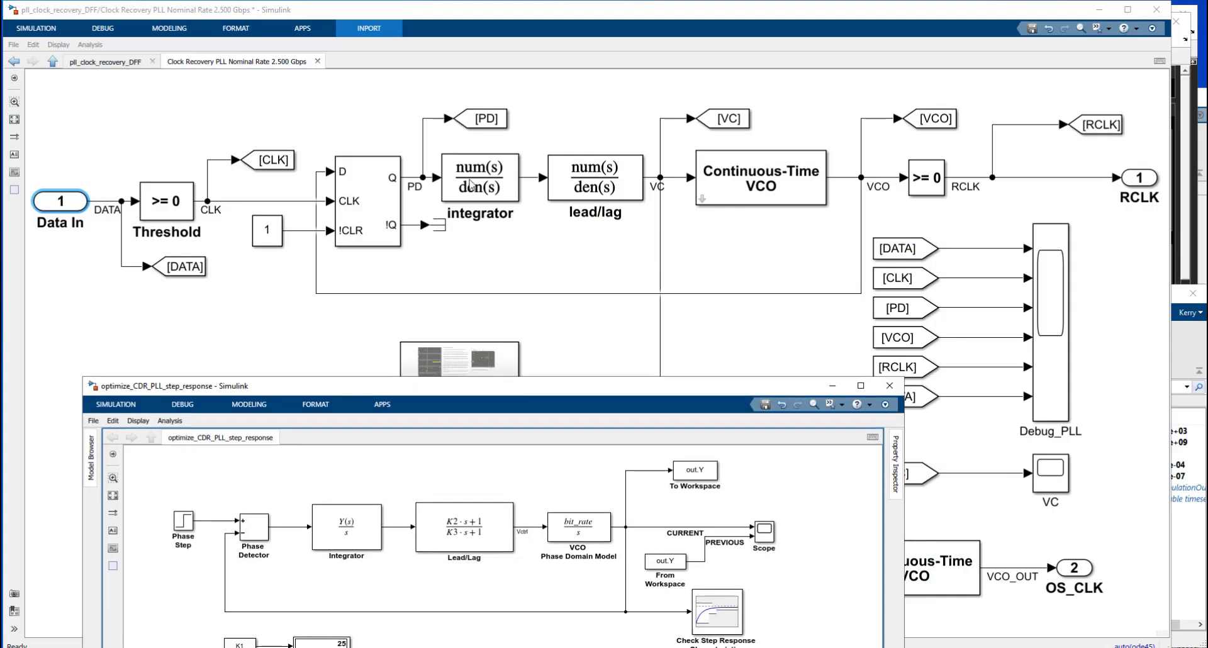
- Match Lead/Lag, VCO, flip-flop/Integrator and Phase Detector blocks across both diagrams, revealing the K1–K3 displays
left_click(481, 538)
left_click(752, 195)
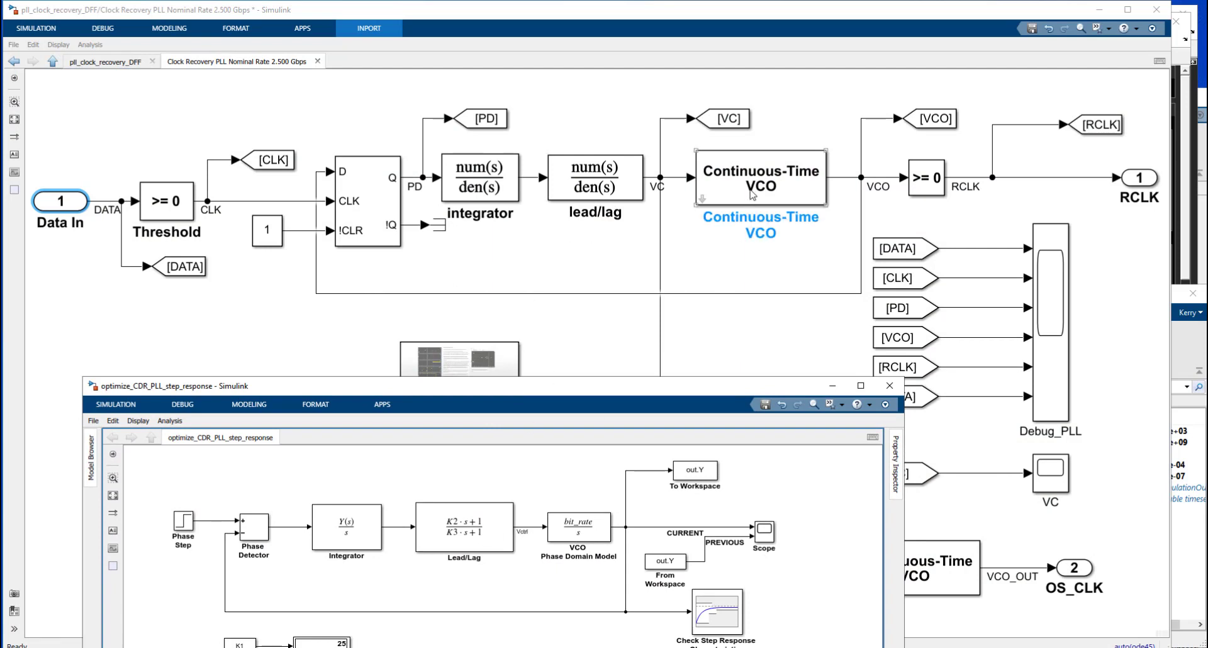
left_click(583, 535)
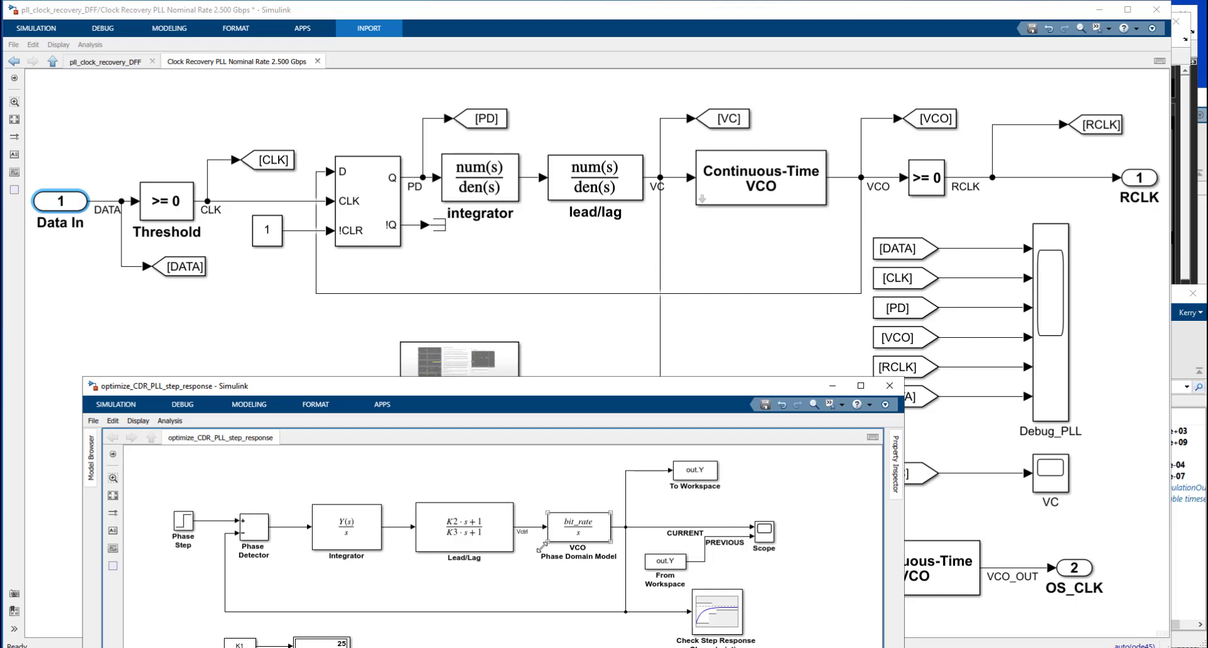
left_click(355, 229)
left_click(365, 543)
left_click(254, 533)
left_click(253, 457)
left_click(247, 526)
left_click(281, 523)
left_click_drag(287, 392, 264, 298)
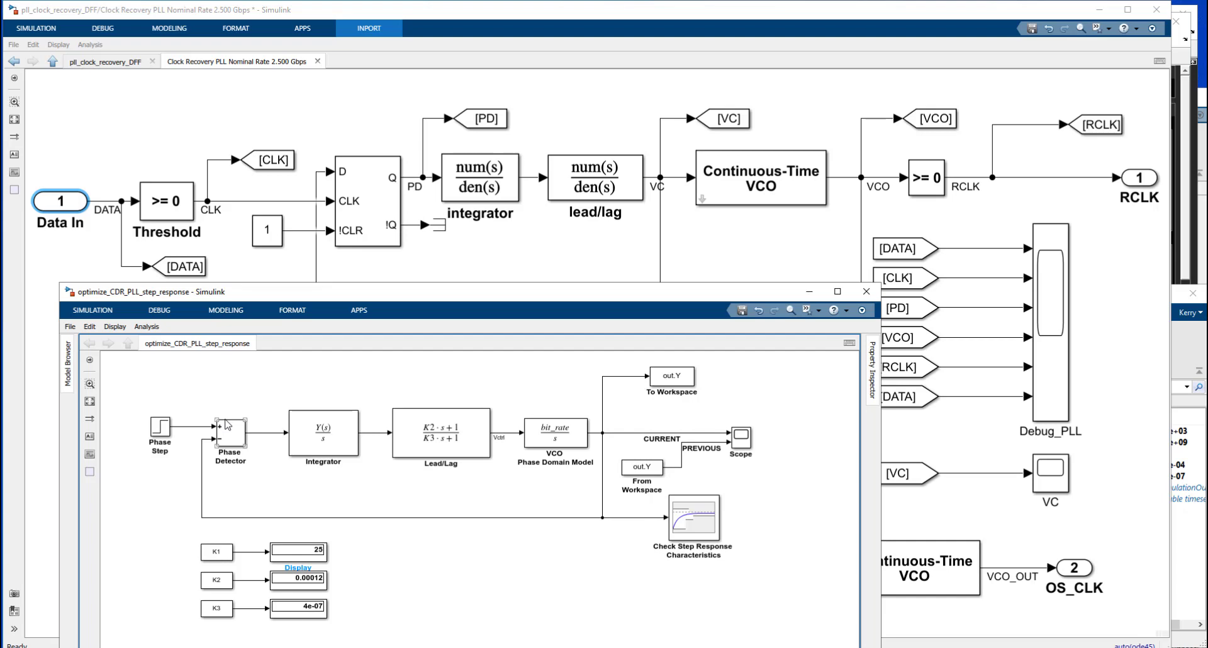
- Trace the Phase Detector-to-Integrator signal, minimize pll_clock_recovery_DFF, and point out the phase-model Integrator
left_click(263, 433)
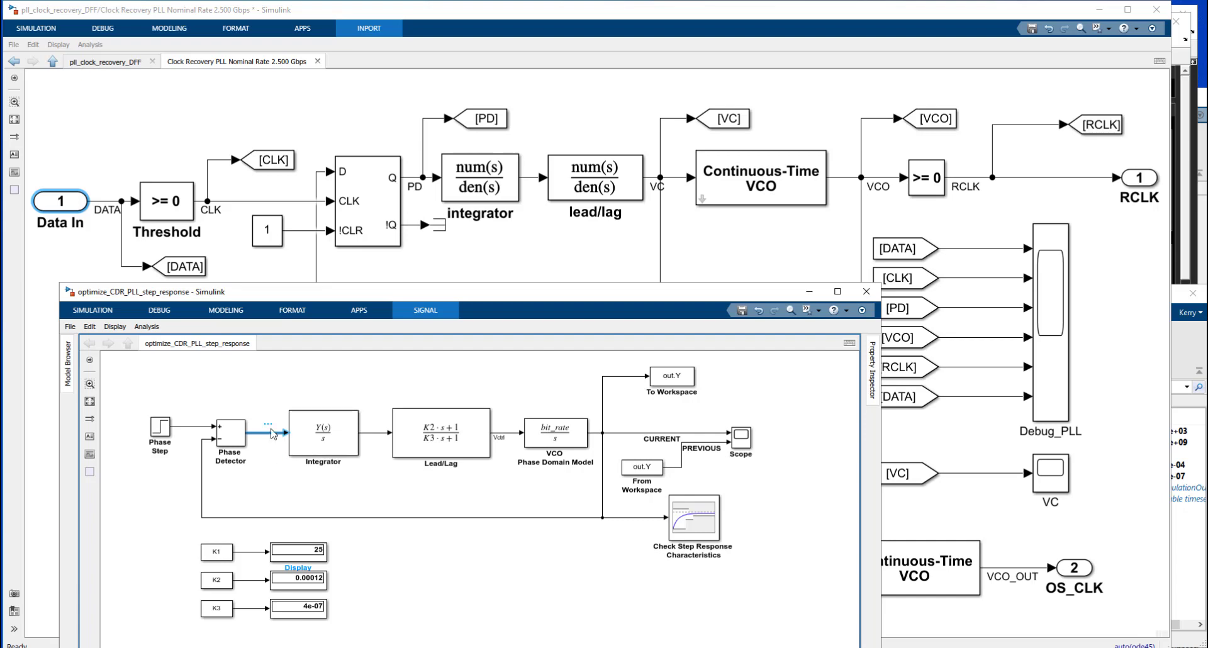
left_click_drag(286, 299, 250, 56)
left_click(1099, 10)
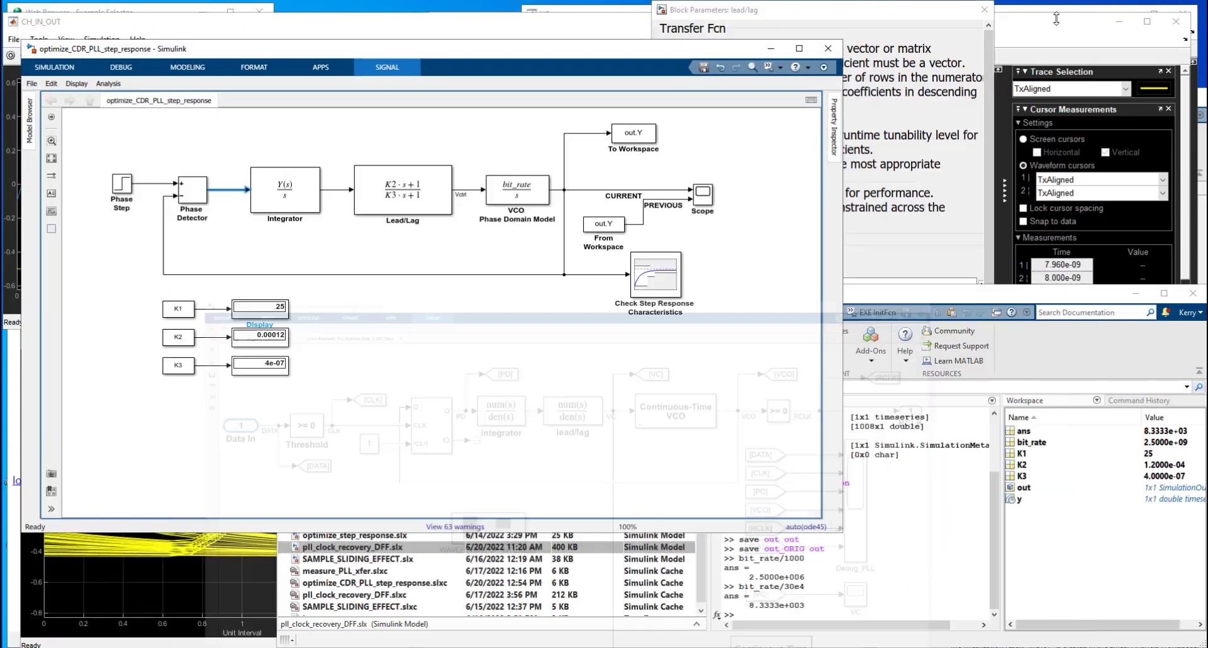
left_click(301, 207)
left_click(428, 255)
left_click(297, 193)
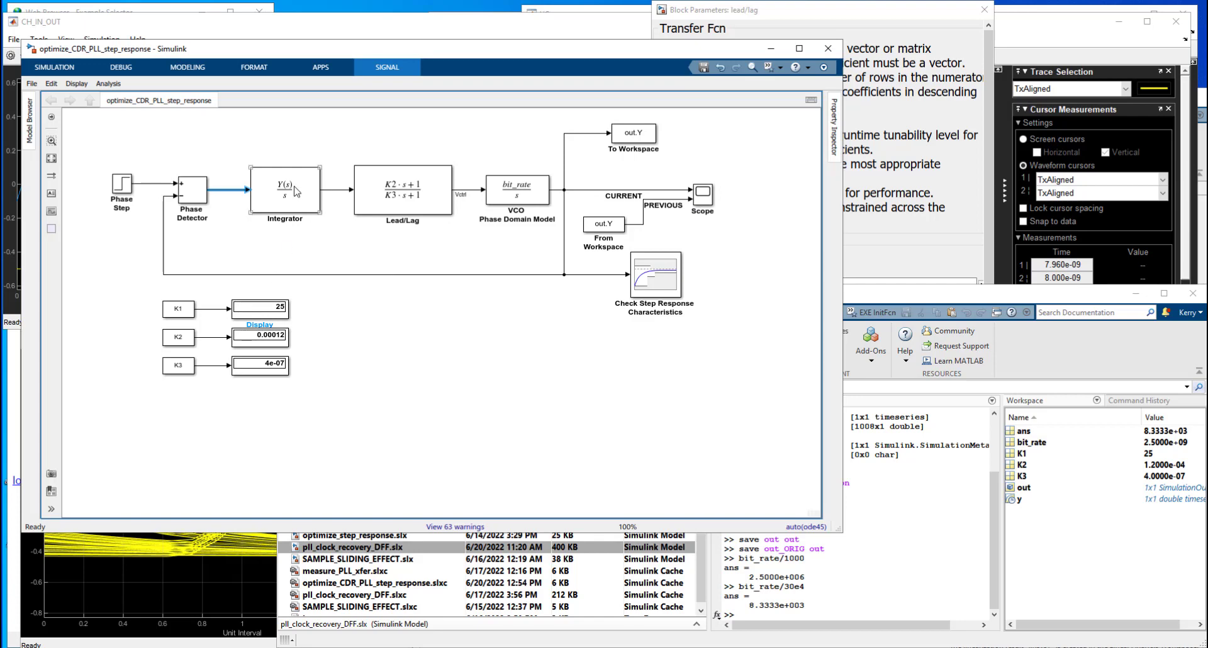
left_click(317, 323)
right_click(123, 277)
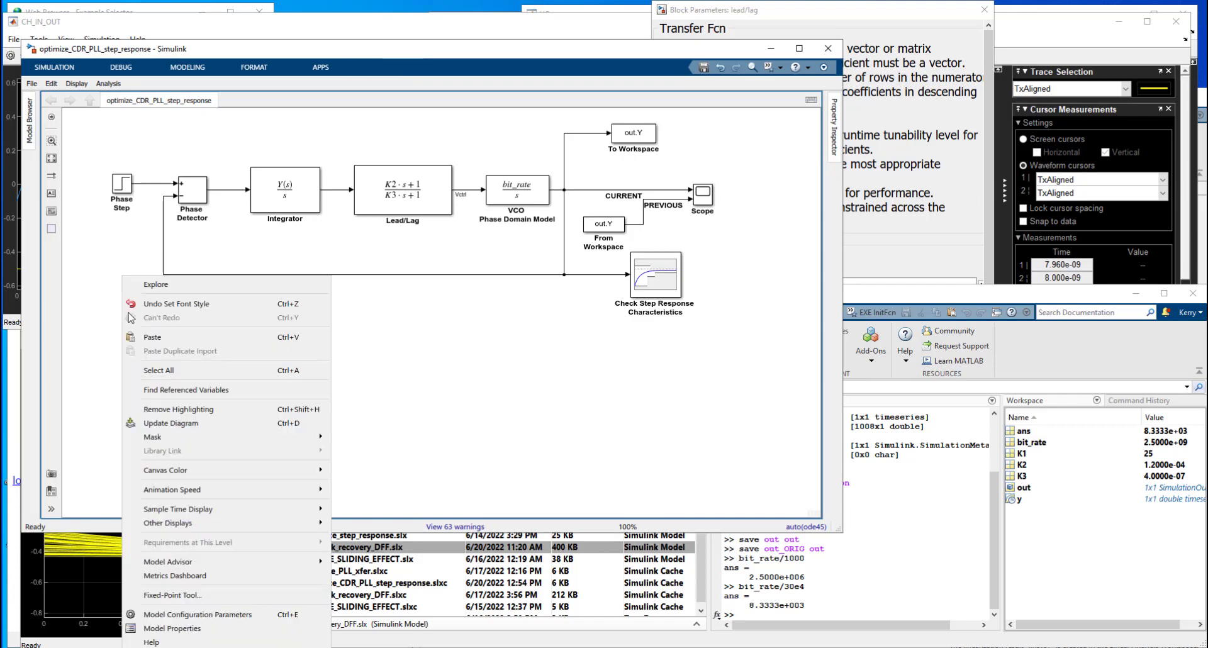
left_click(172, 628)
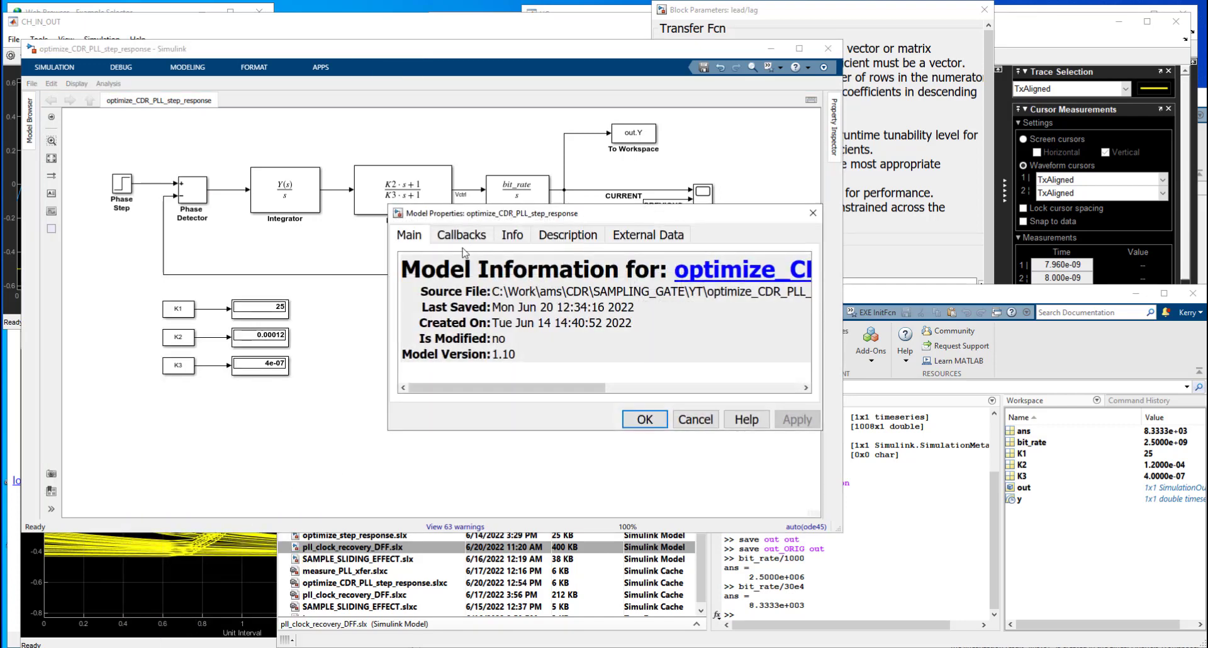
left_click(464, 236)
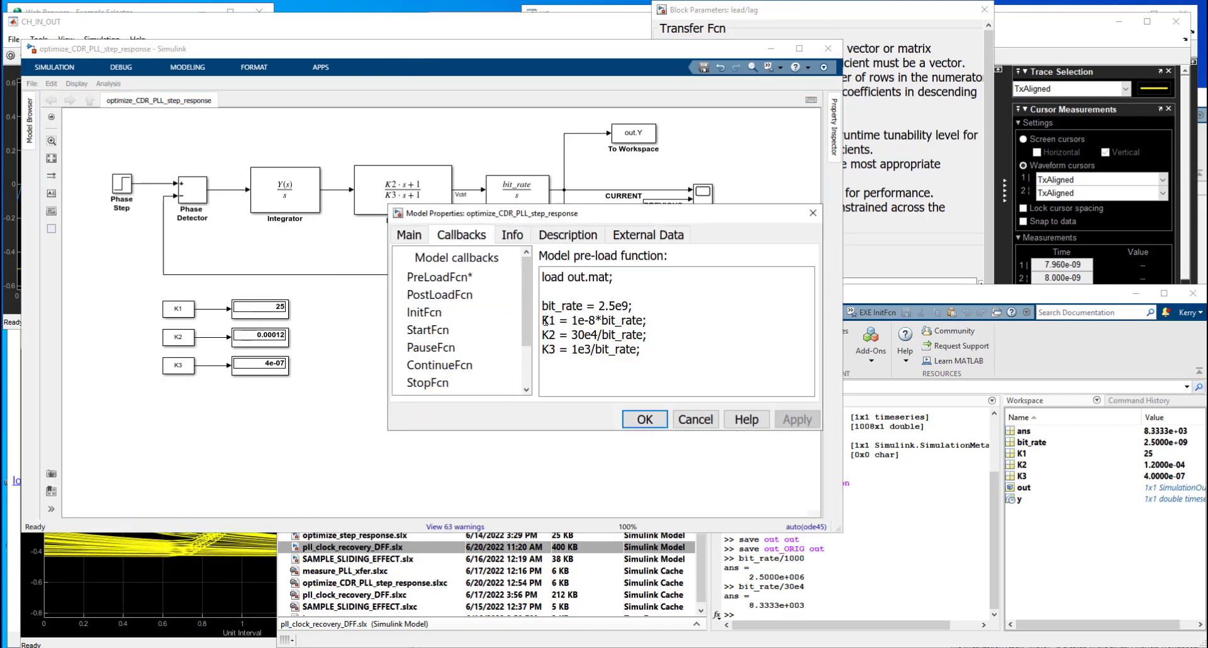
left_click_drag(543, 321, 687, 325)
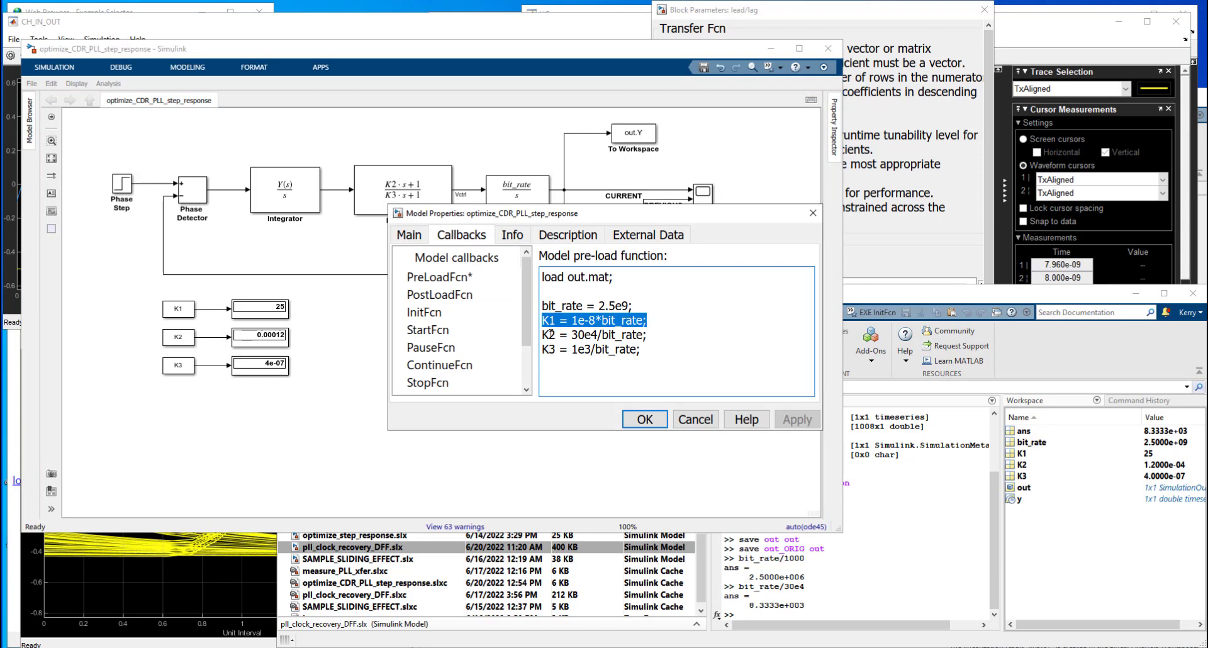
left_click_drag(543, 335, 691, 335)
left_click(868, 609)
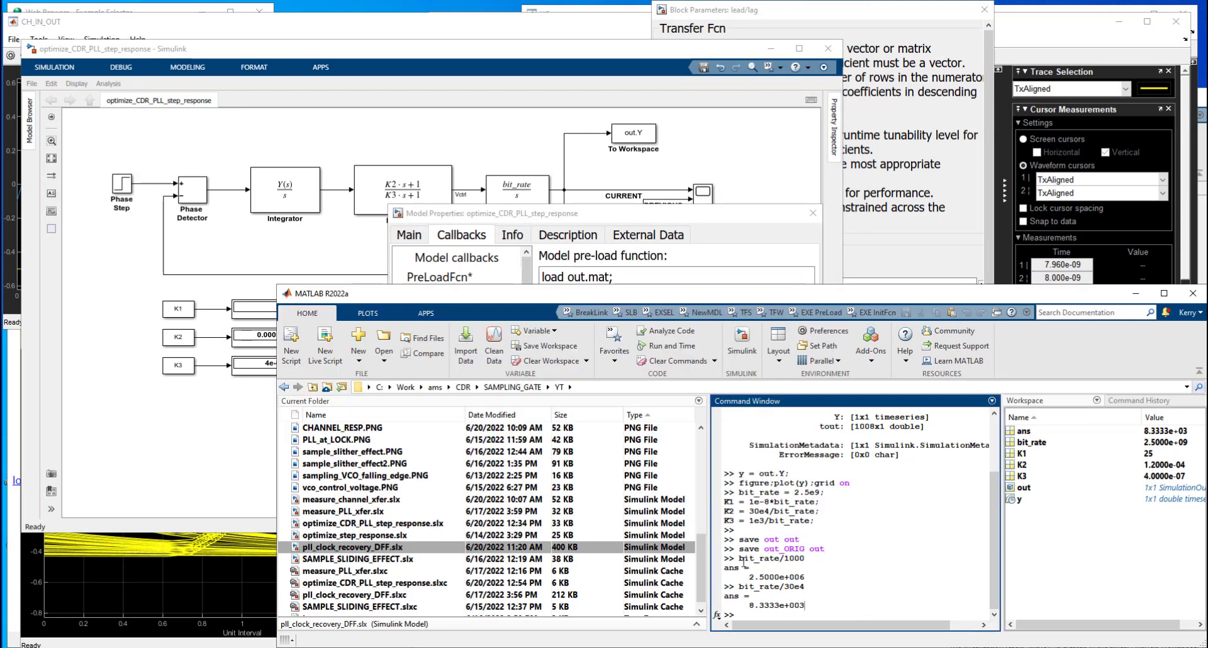
left_click_drag(742, 558, 735, 616)
left_click(875, 549)
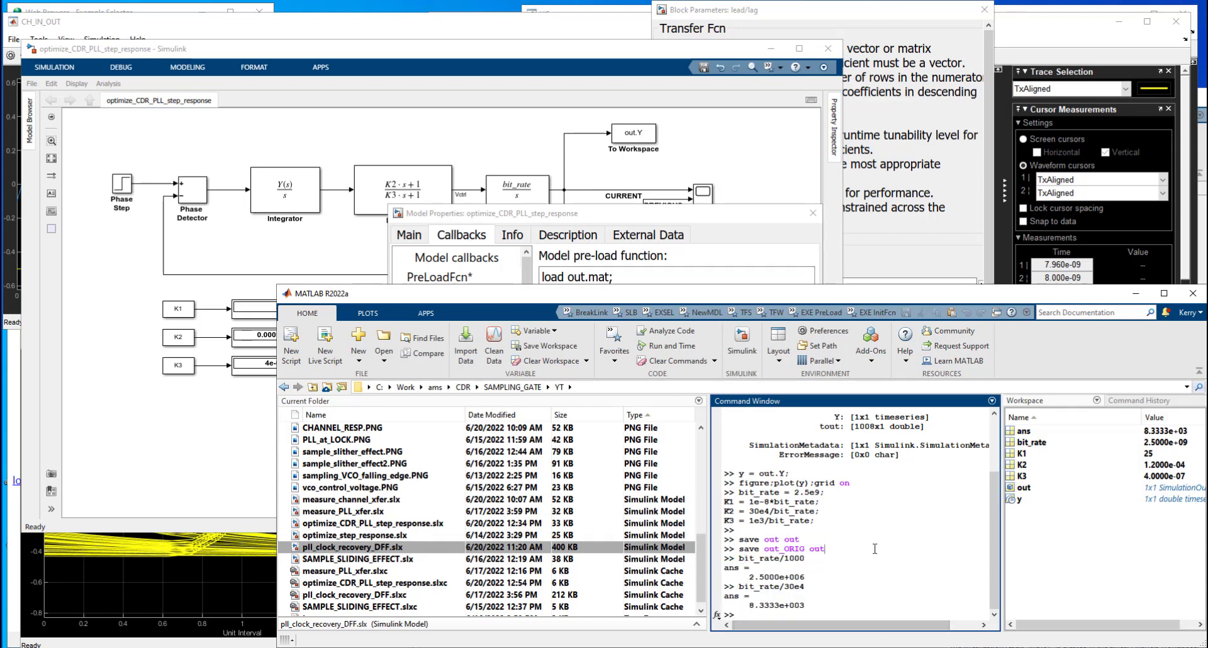
left_click(438, 217)
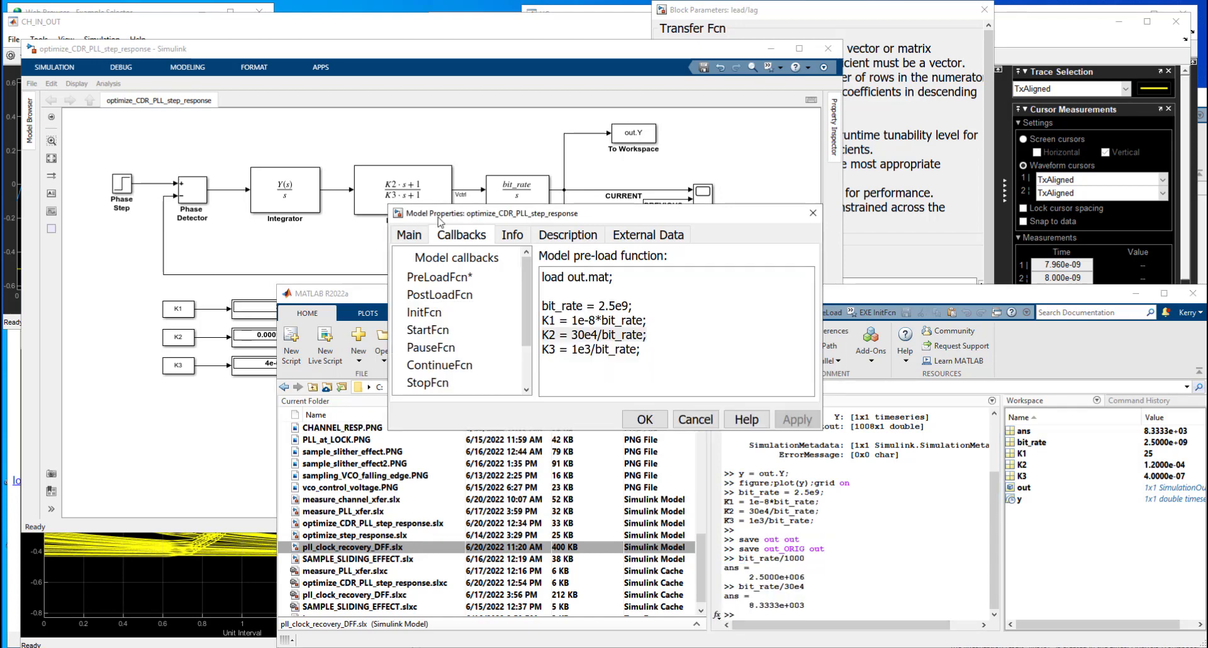
left_click(631, 425)
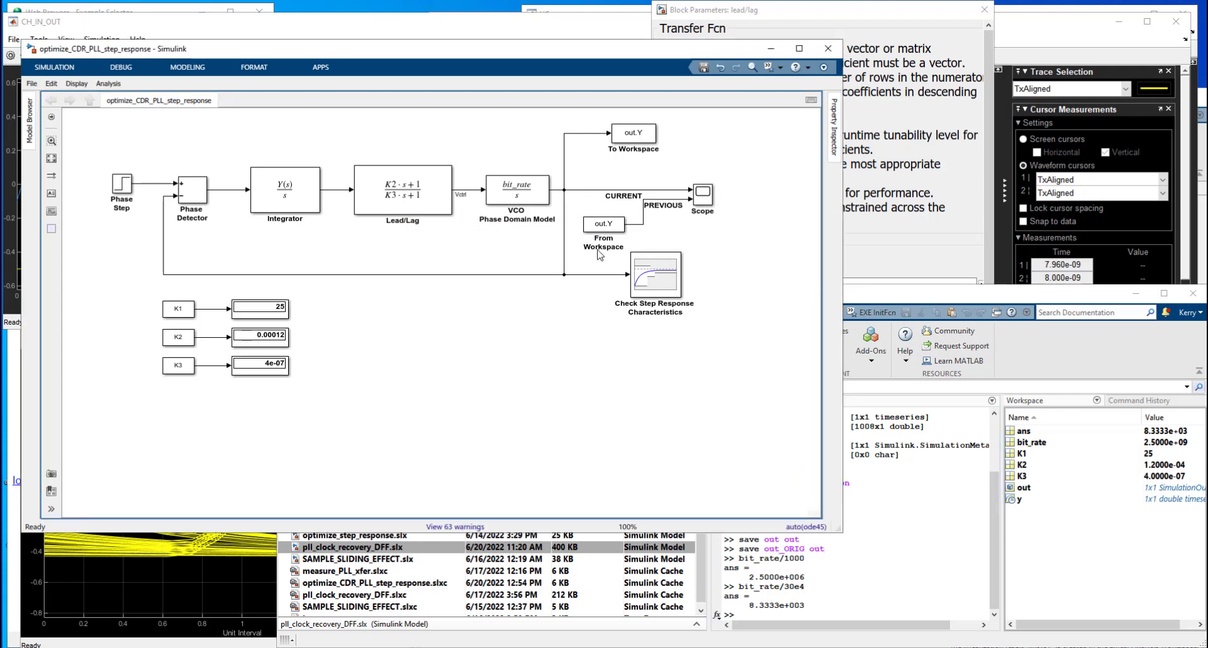
- Run the simulation with the Scope open and toggle the PREVIOUS trace off and on
double_click(700, 200)
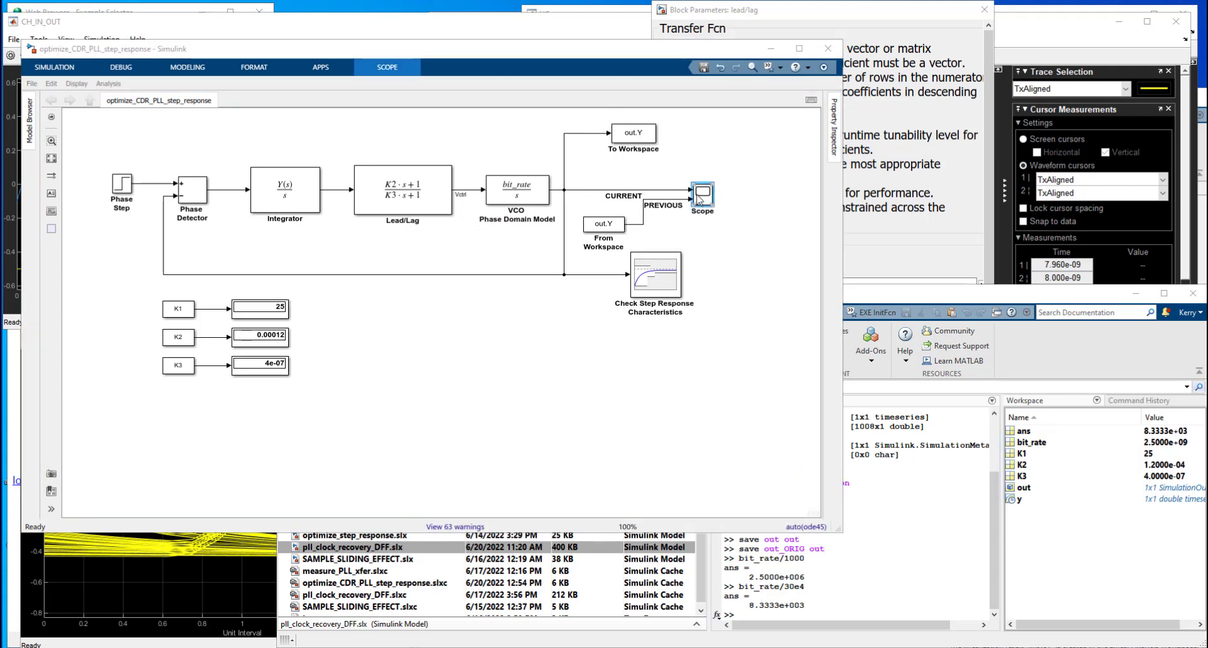
left_click(188, 67)
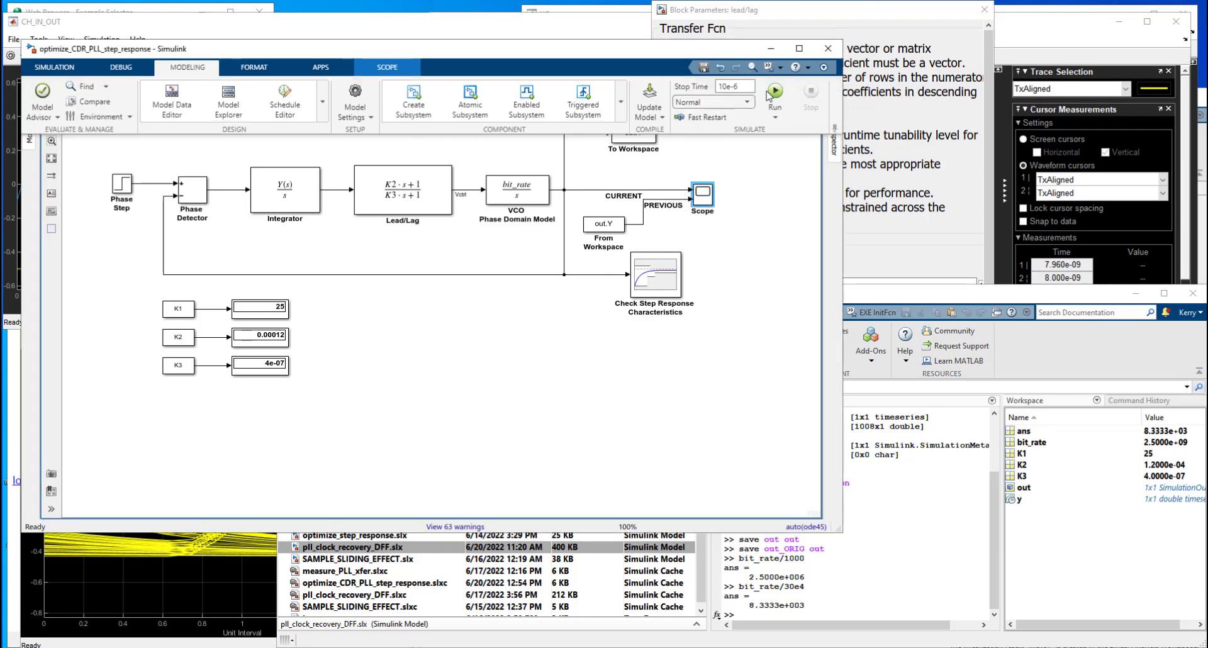
left_click(771, 93)
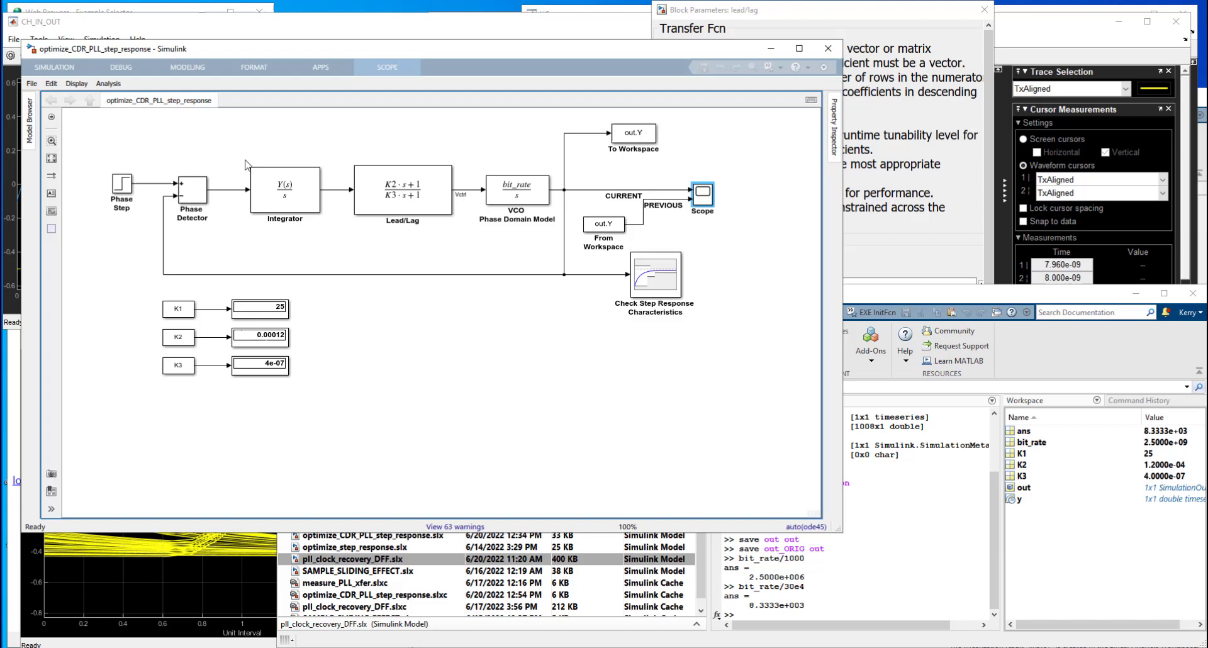
left_click(246, 165)
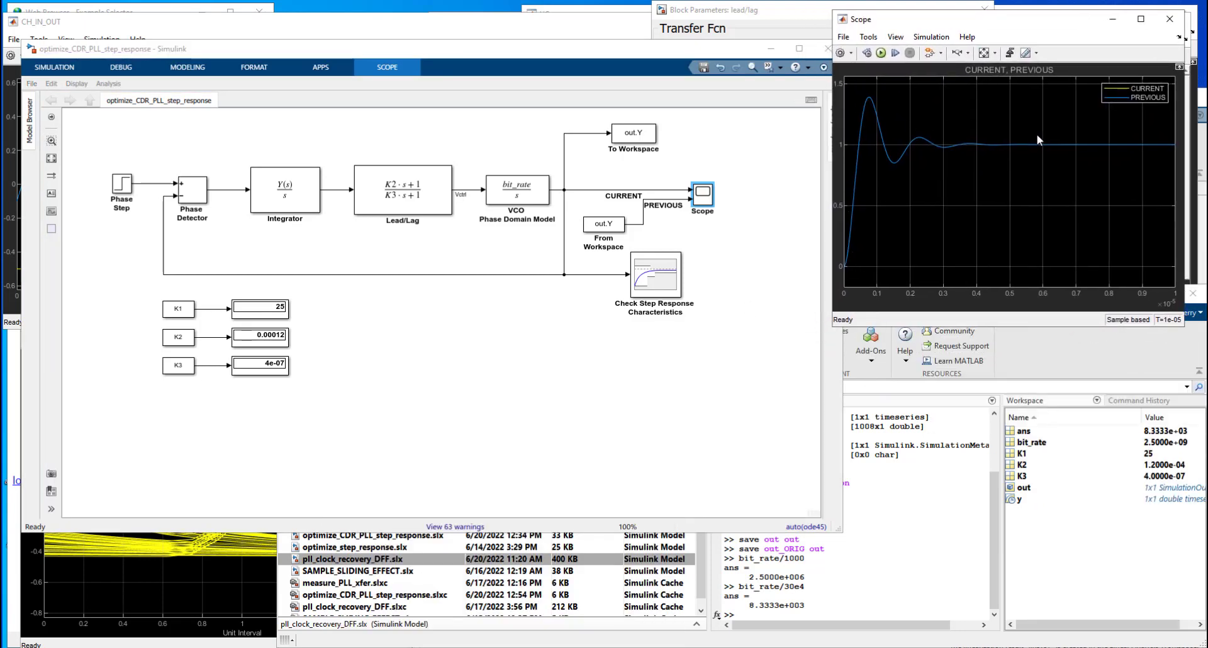
left_click(1145, 99)
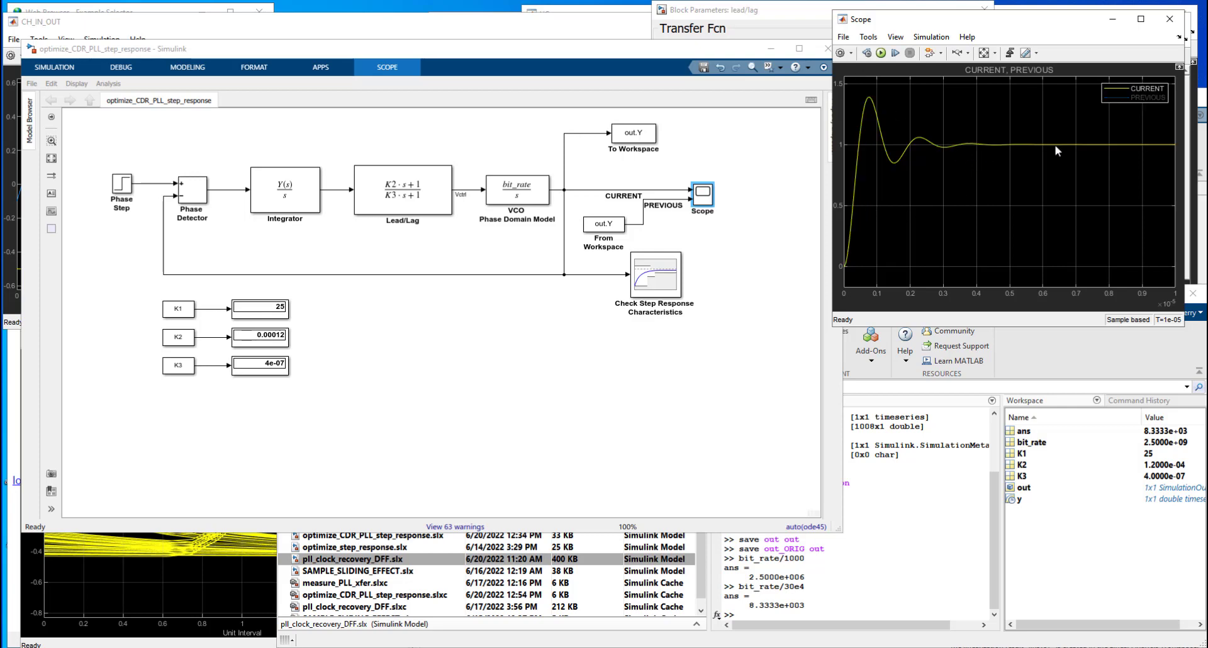
left_click(1146, 99)
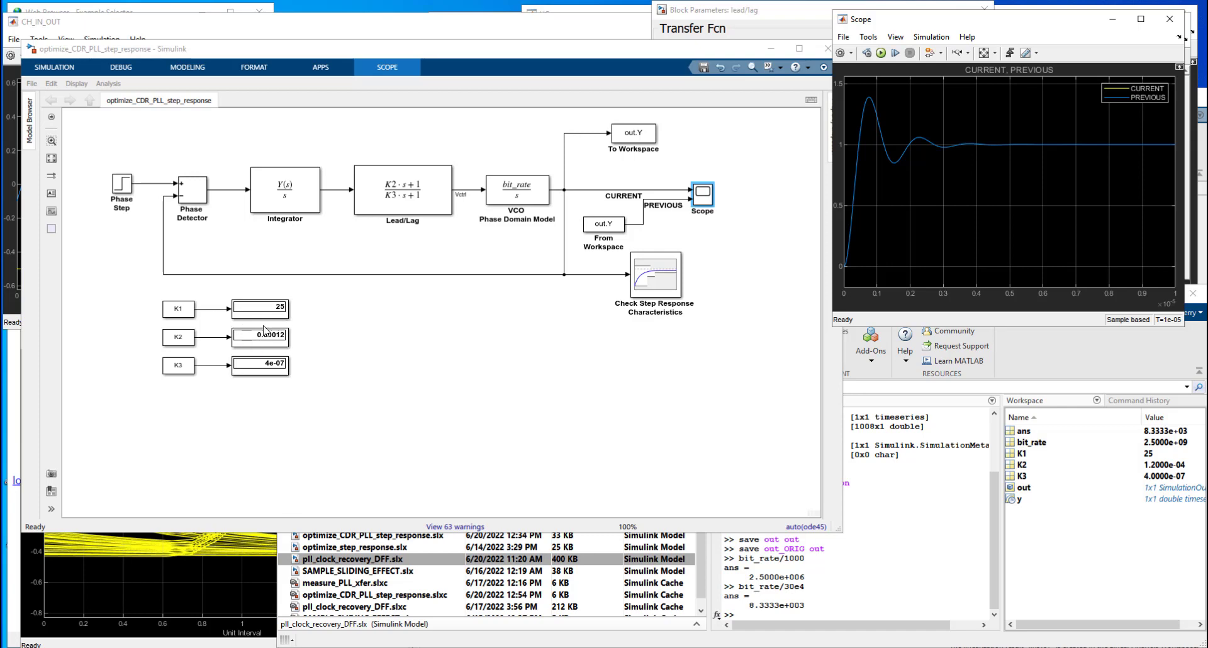
- Check K1, set it to 12.5, and rerun the Scope to compare the step response
left_click(892, 586)
type("K1")
key("Return")
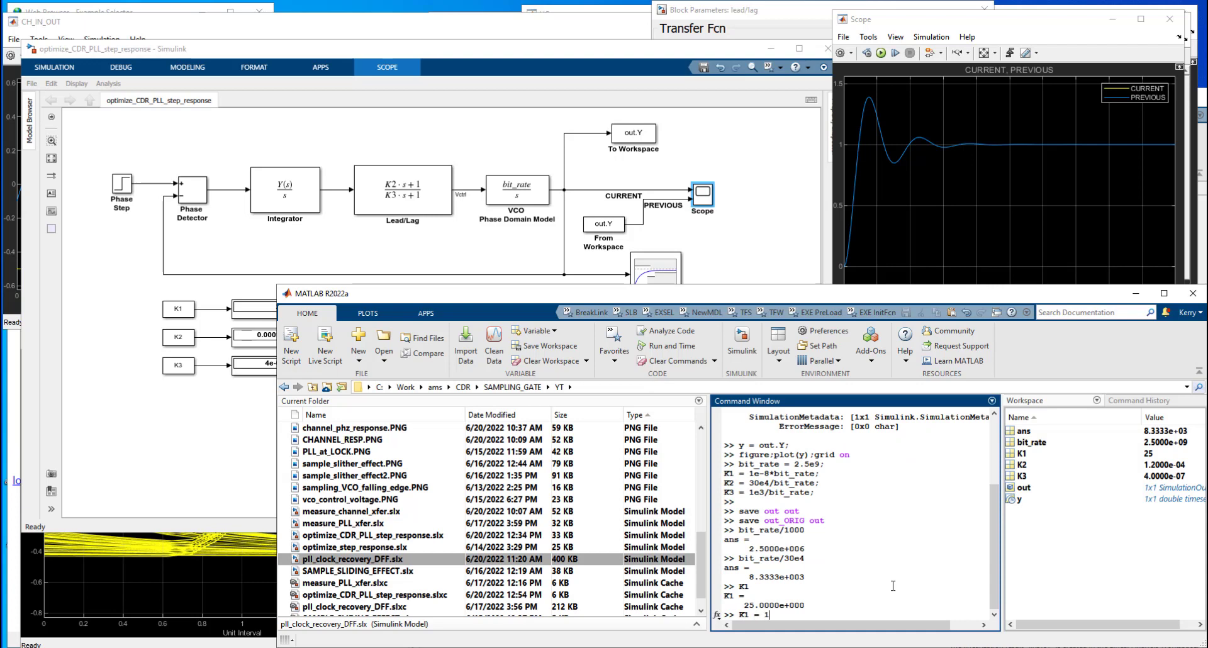
type("K1 = 12.5;")
key("Return")
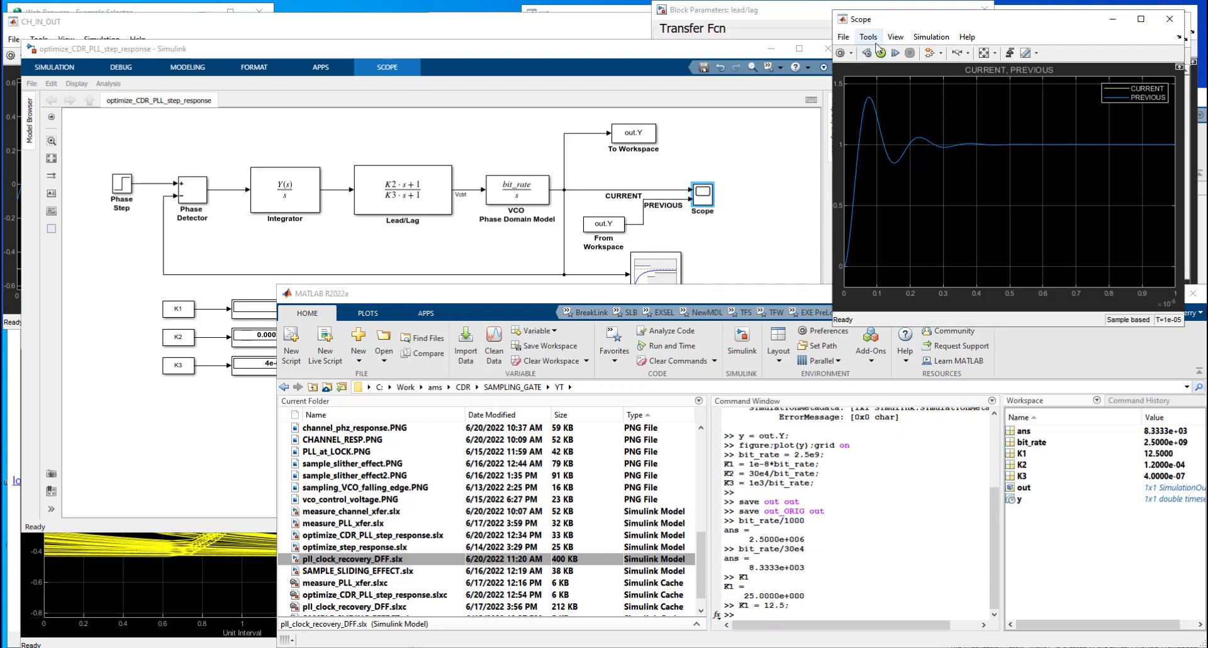
left_click(882, 53)
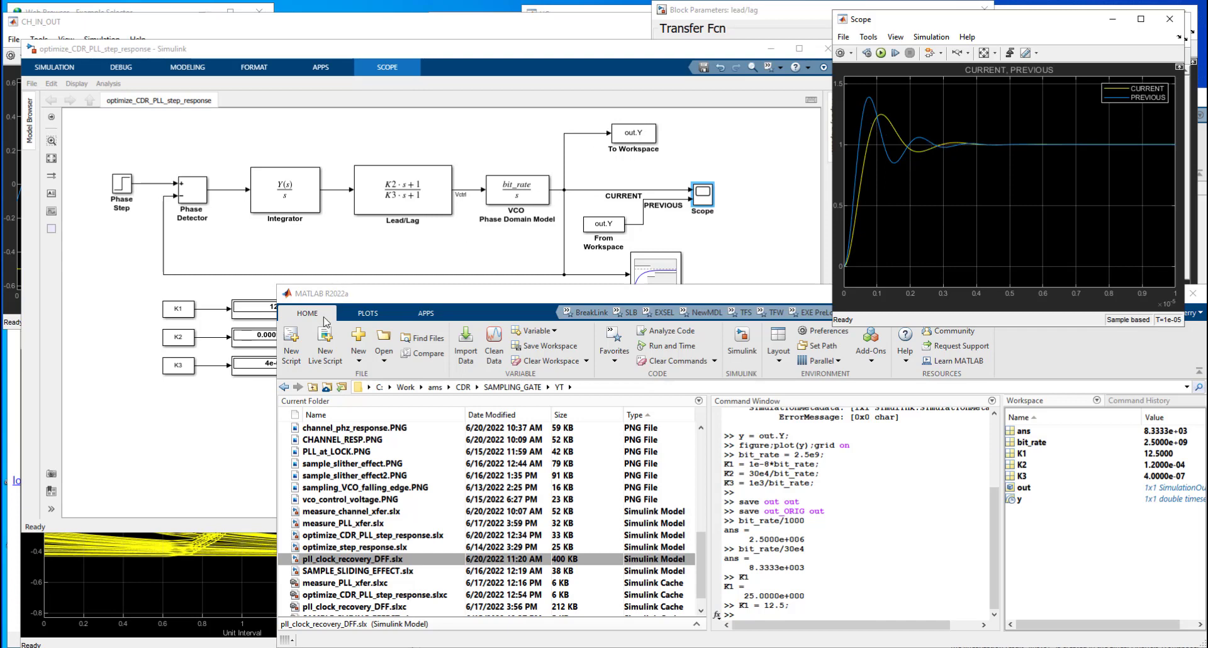
- Restore K1 to 25 in the MATLAB Command Window
left_click(922, 598)
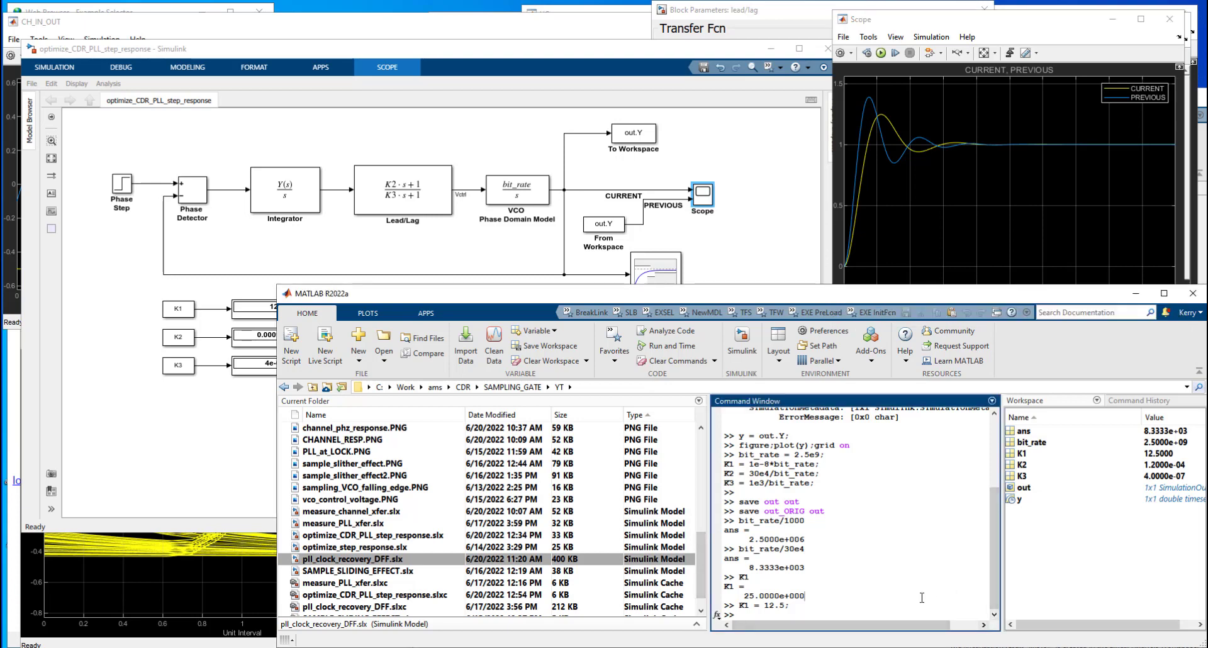
type("K2")
key("Return")
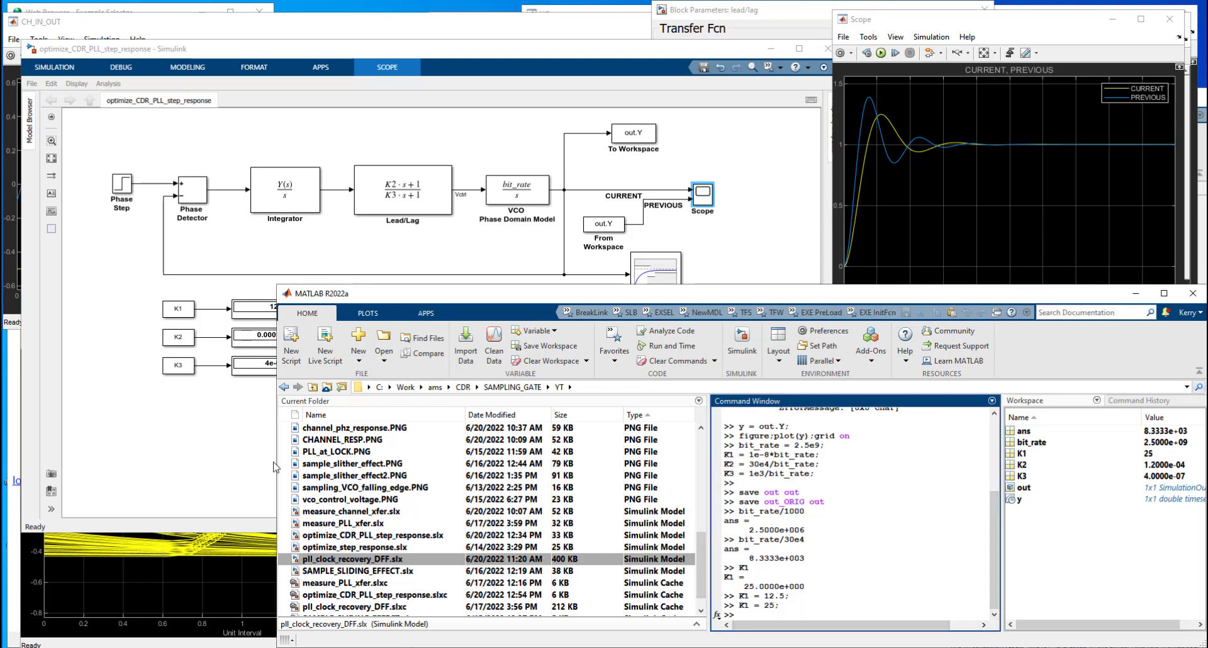
- Open the Check Step Response Characteristics parameters: rise time 2e-6, settling 4e-6, overshoot 10%
left_click(190, 449)
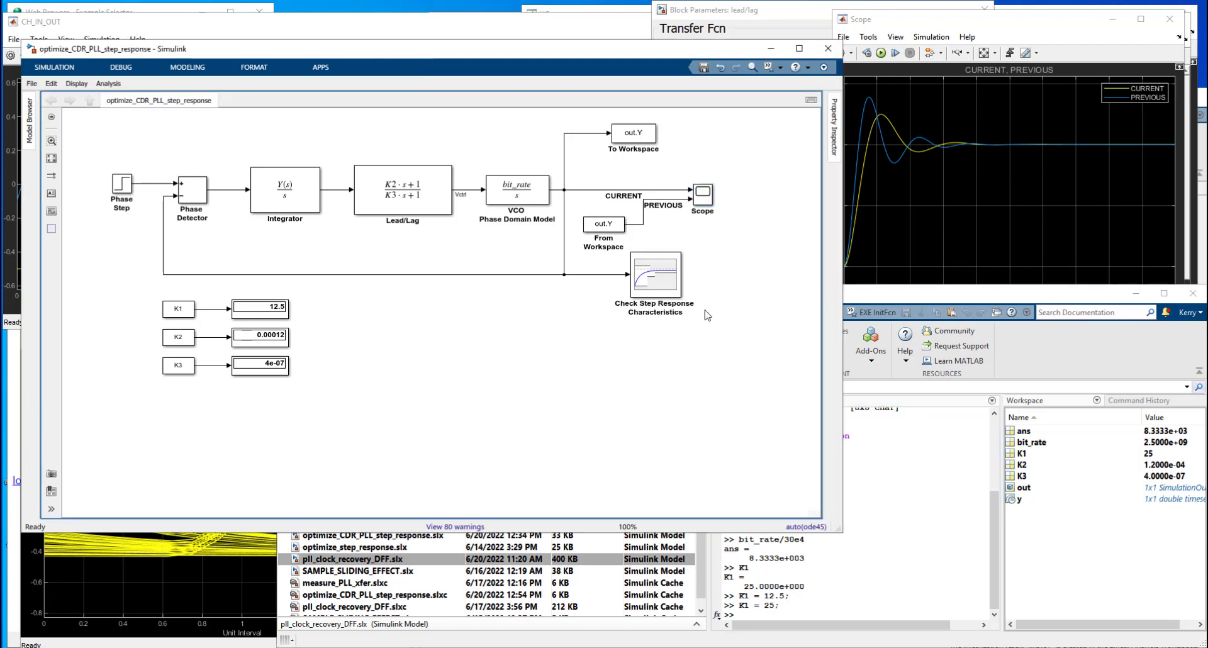
left_click(665, 283)
left_click(655, 293)
double_click(655, 293)
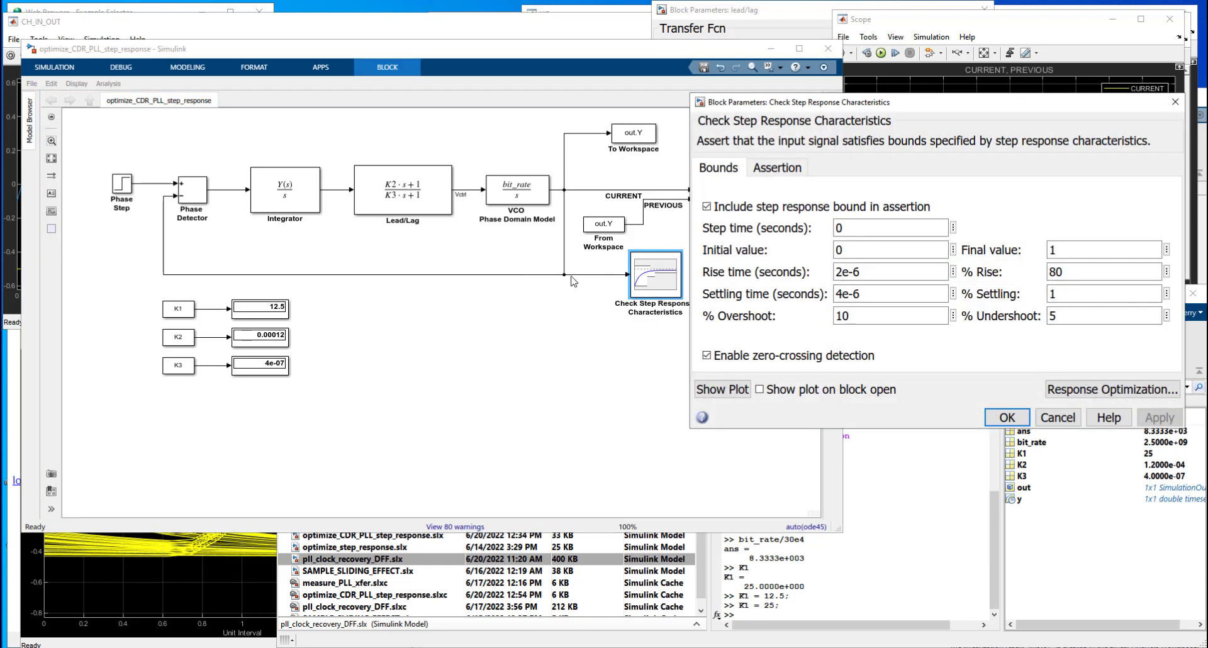
left_click(594, 275)
left_click(914, 106)
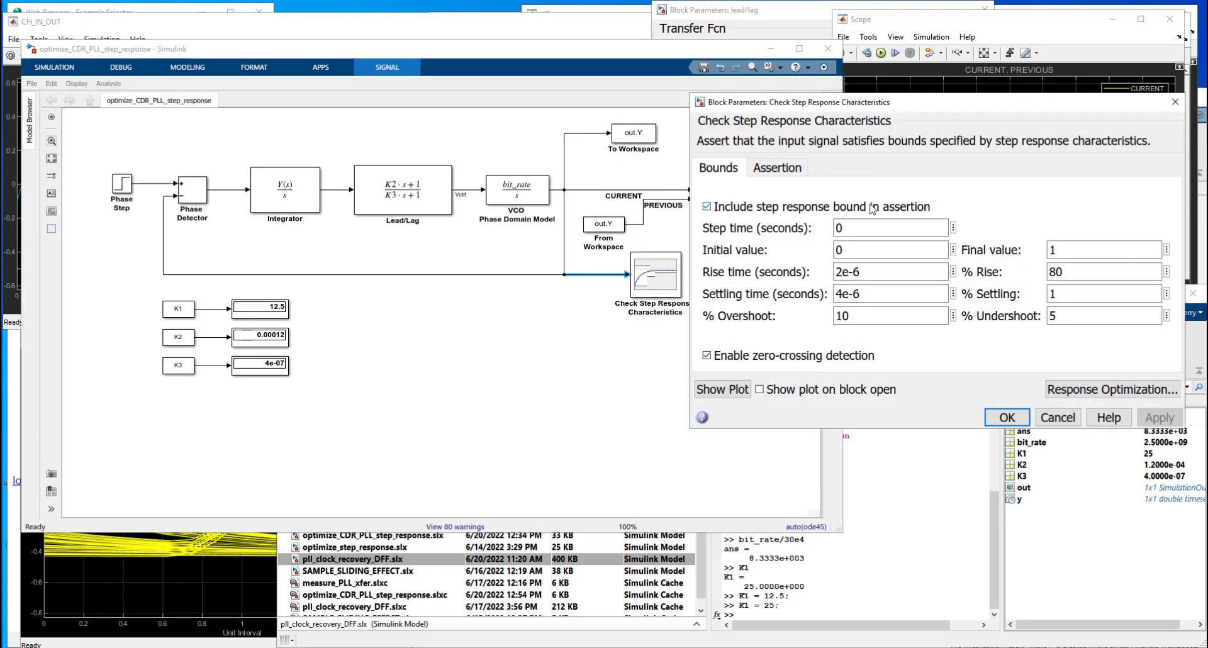
double_click(871, 268)
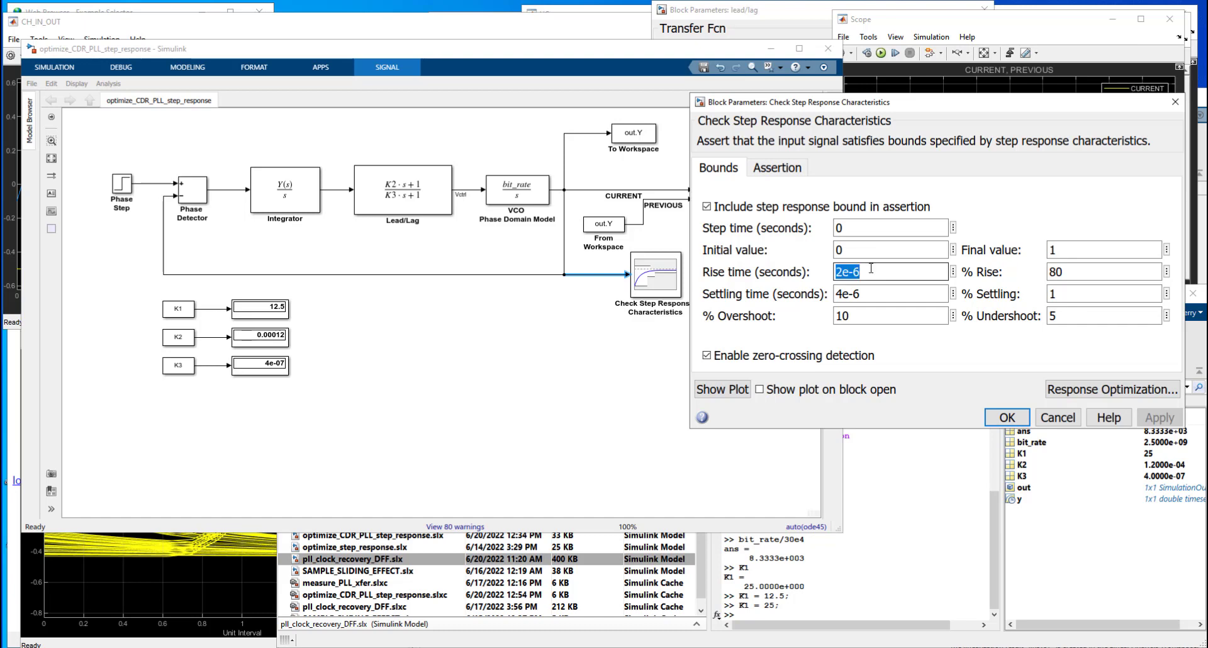
double_click(871, 295)
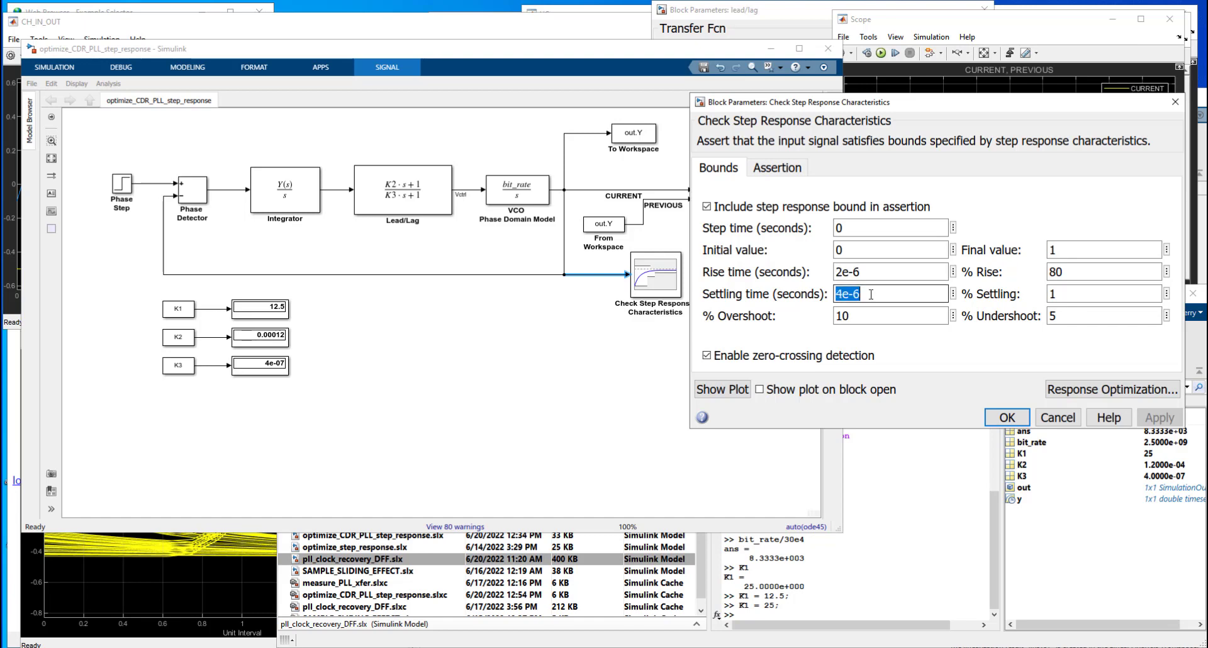
double_click(1086, 294)
double_click(1066, 248)
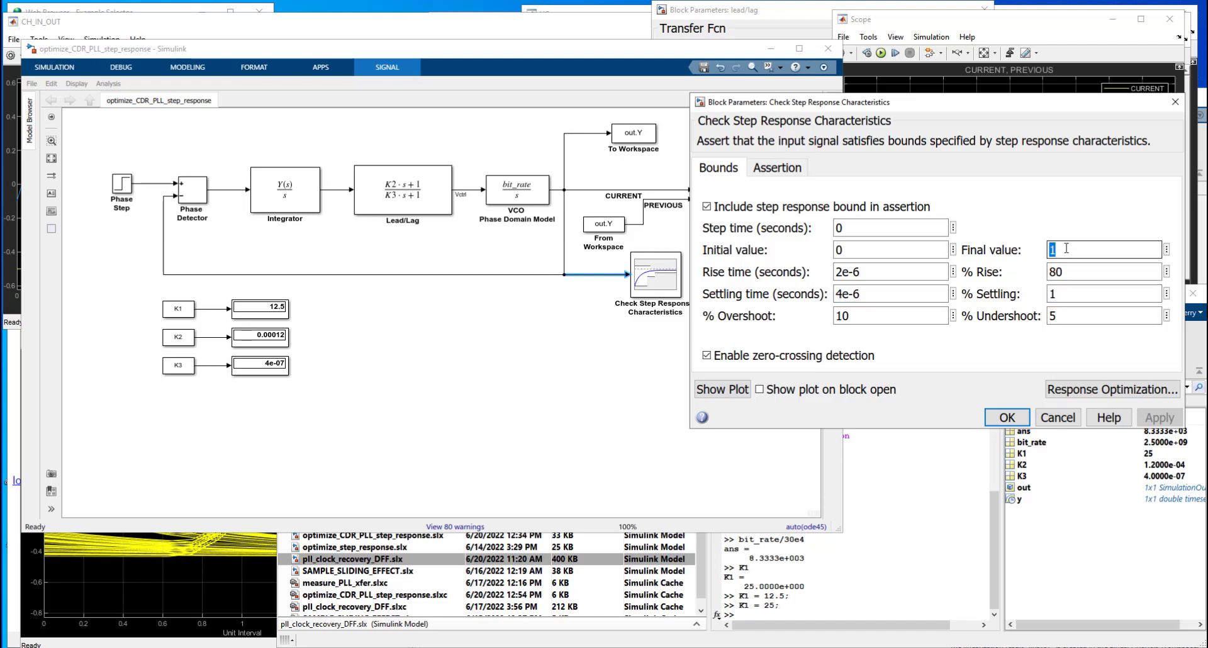
double_click(865, 294)
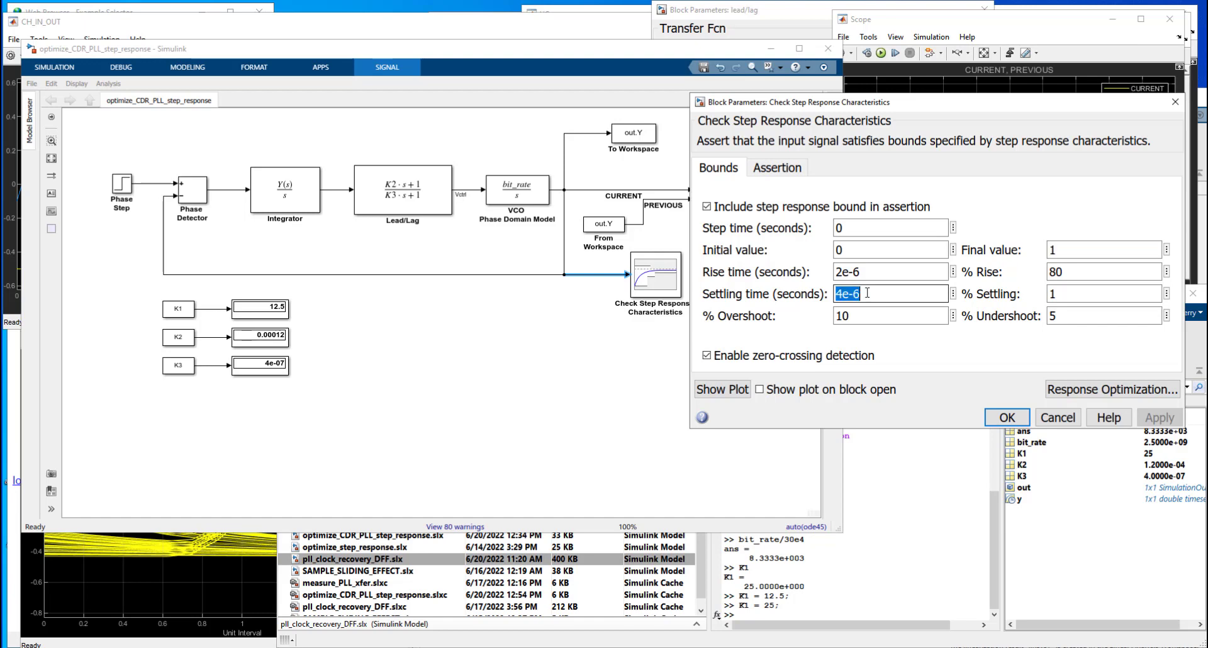
double_click(858, 319)
double_click(1068, 317)
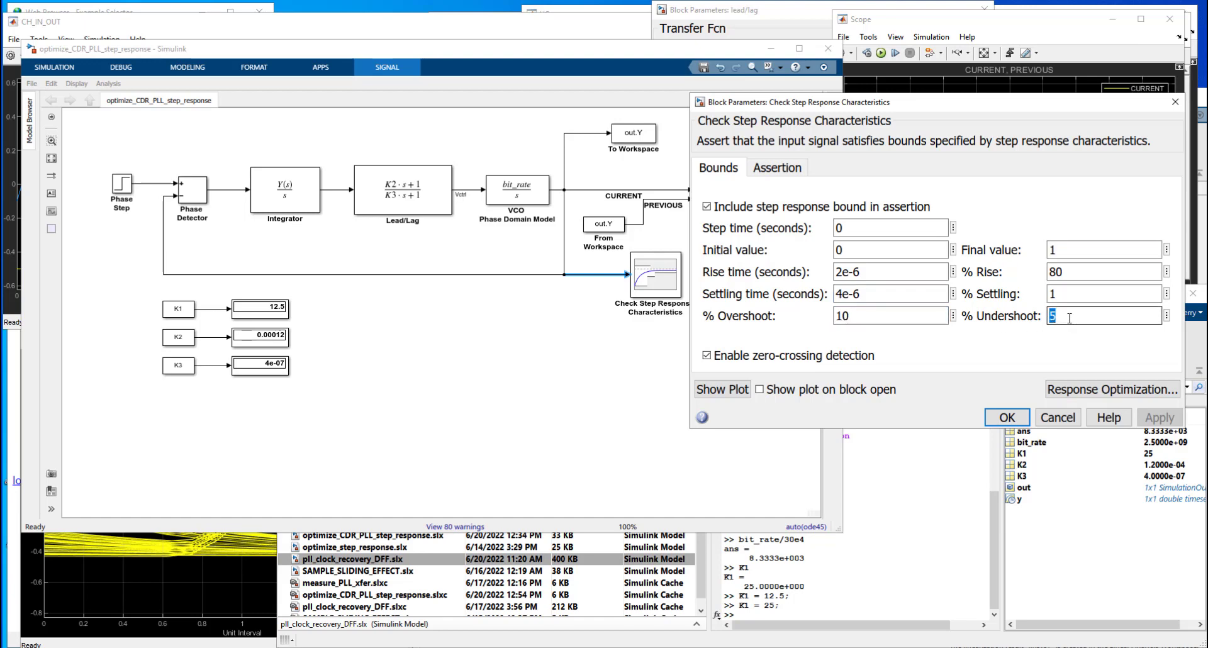
- Launch Response Optimizer and add K1, K2 and K3 to a new DesignVars set
left_click(1085, 397)
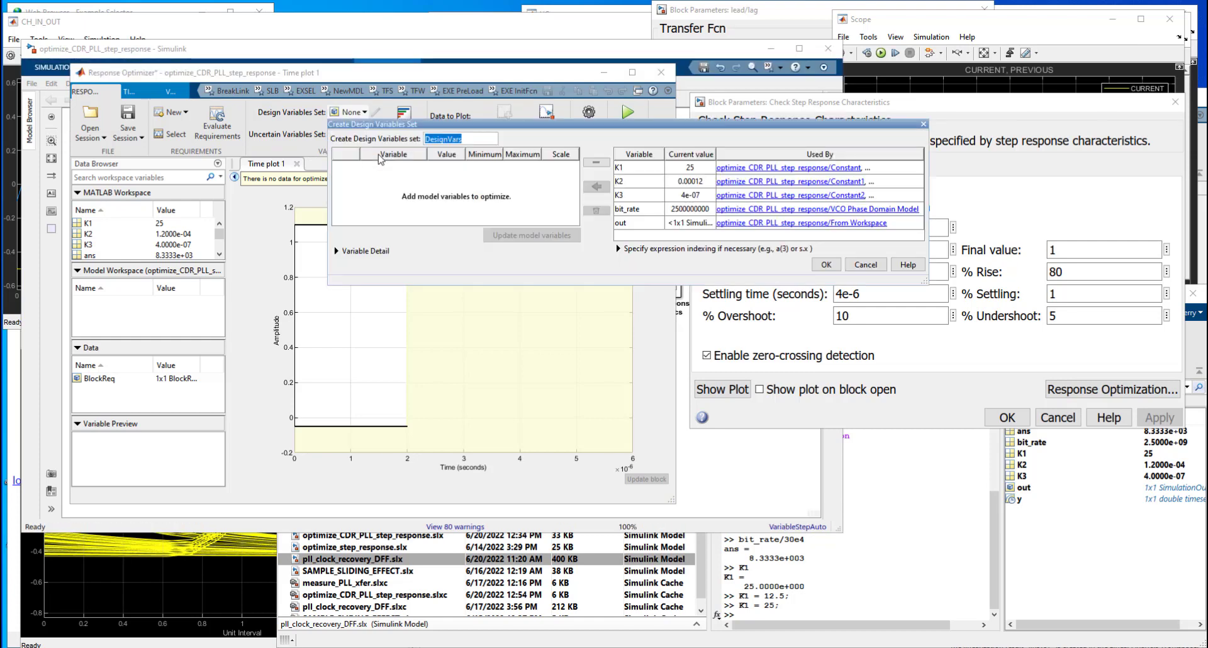
left_click(623, 169)
left_click(624, 187, "shift")
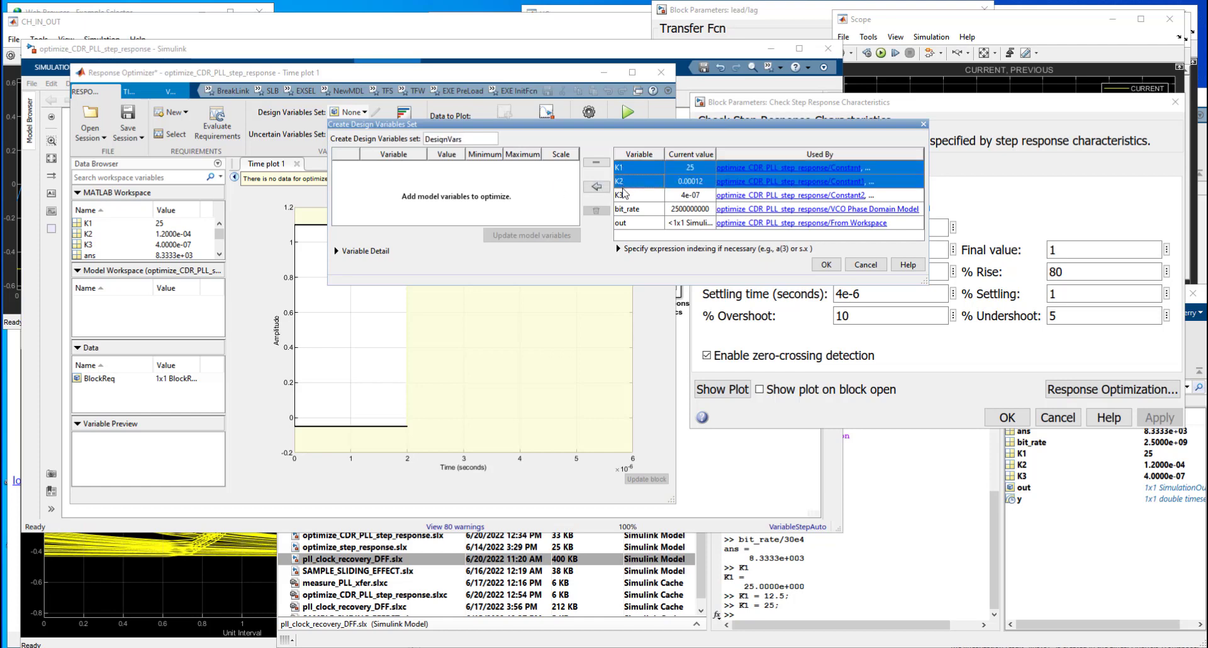
left_click(623, 197, "shift")
left_click(597, 186)
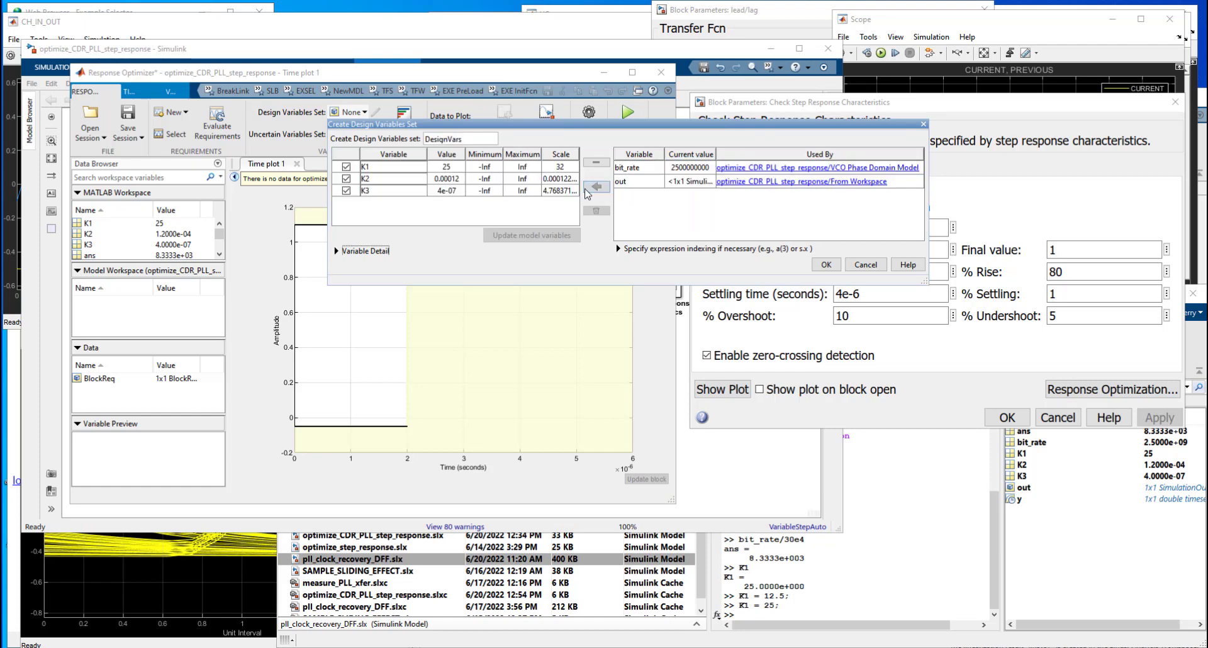
left_click(823, 264)
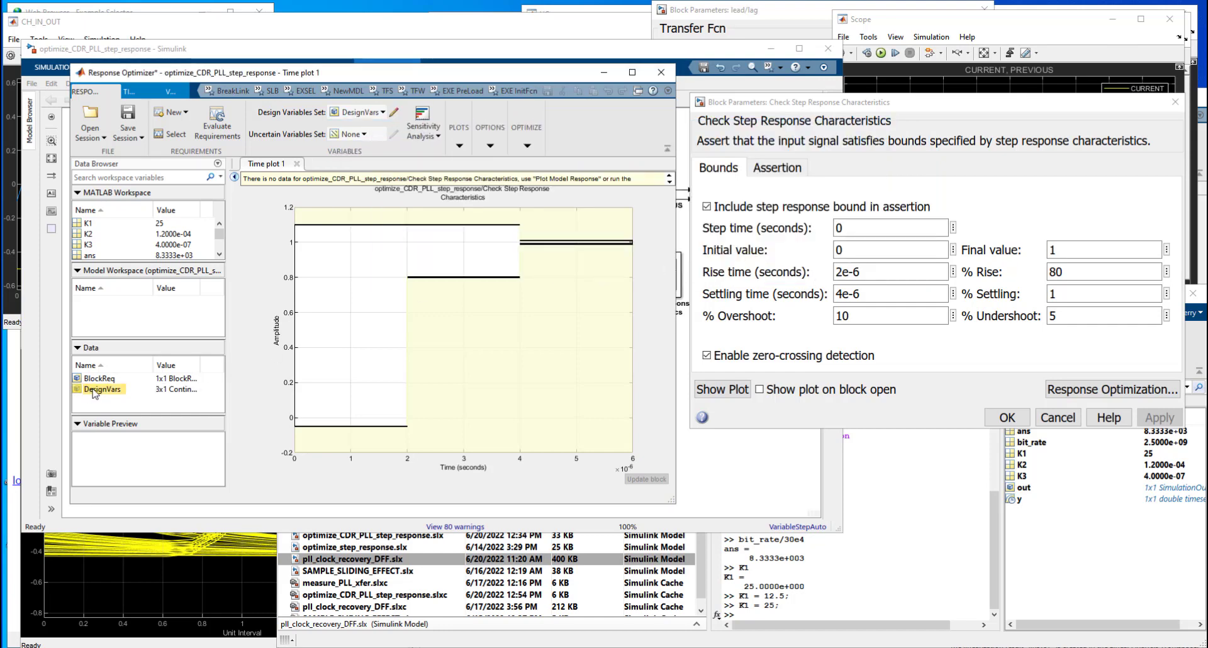
- Run the optimization until it converges at K1 = 11.51, K2 = 8.042e-05, K3 = 1.668e-07
left_click(530, 153)
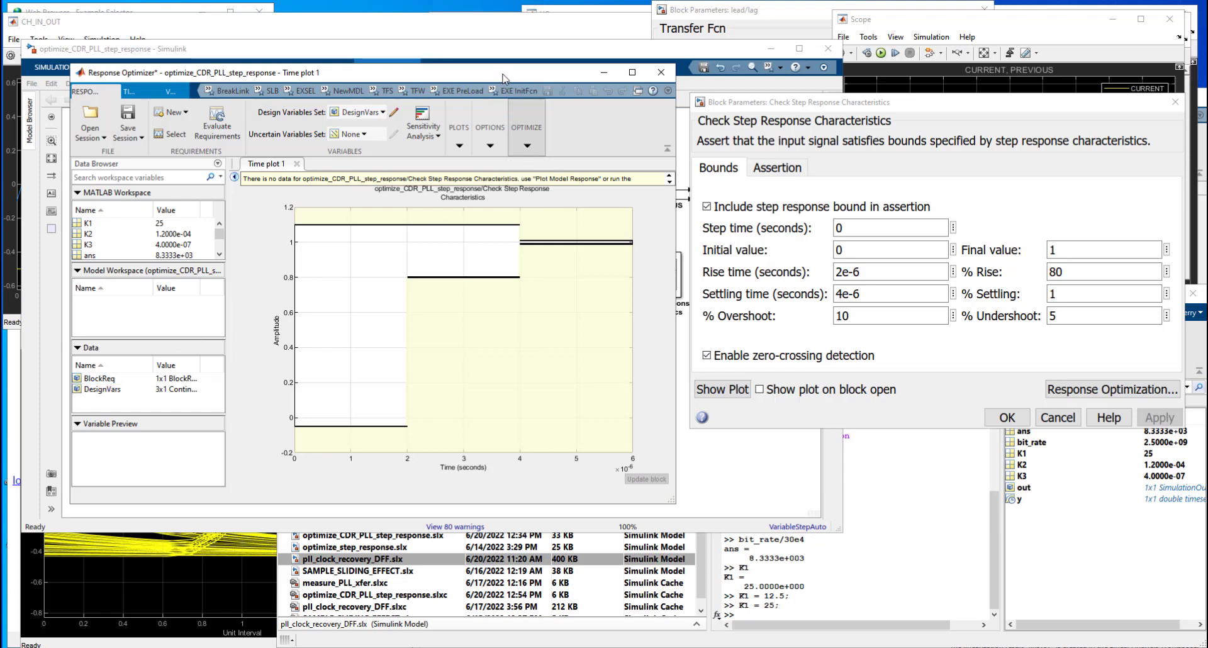
left_click_drag(503, 79, 1018, 219)
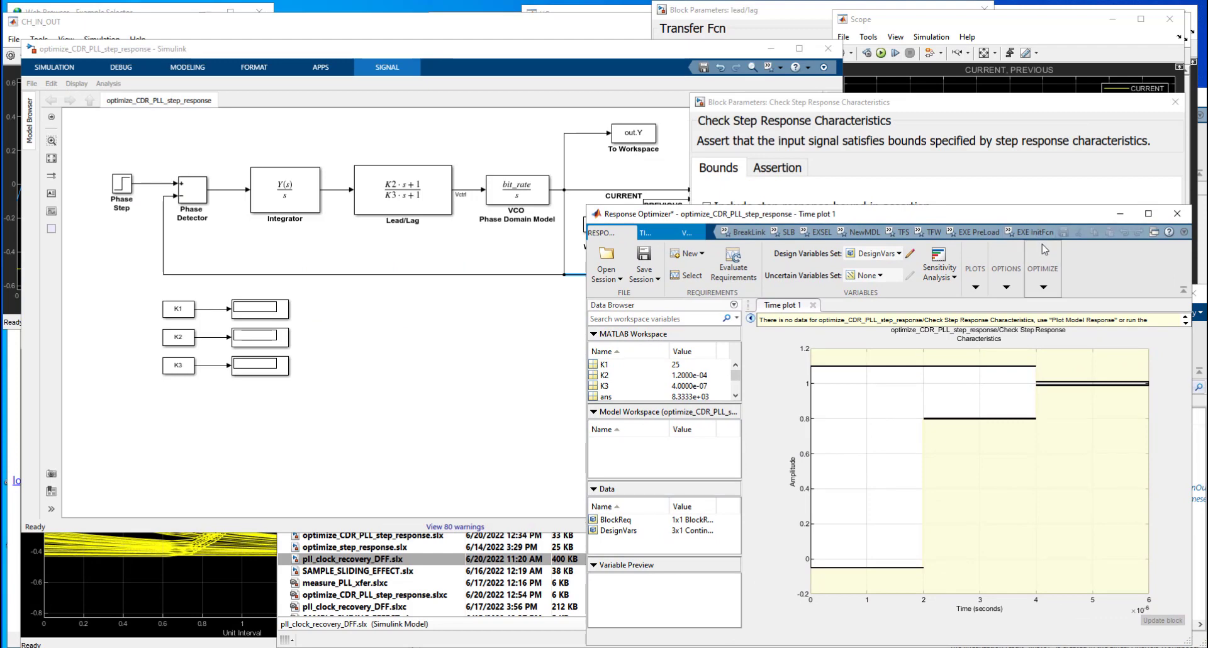
left_click(1044, 288)
left_click(1045, 314)
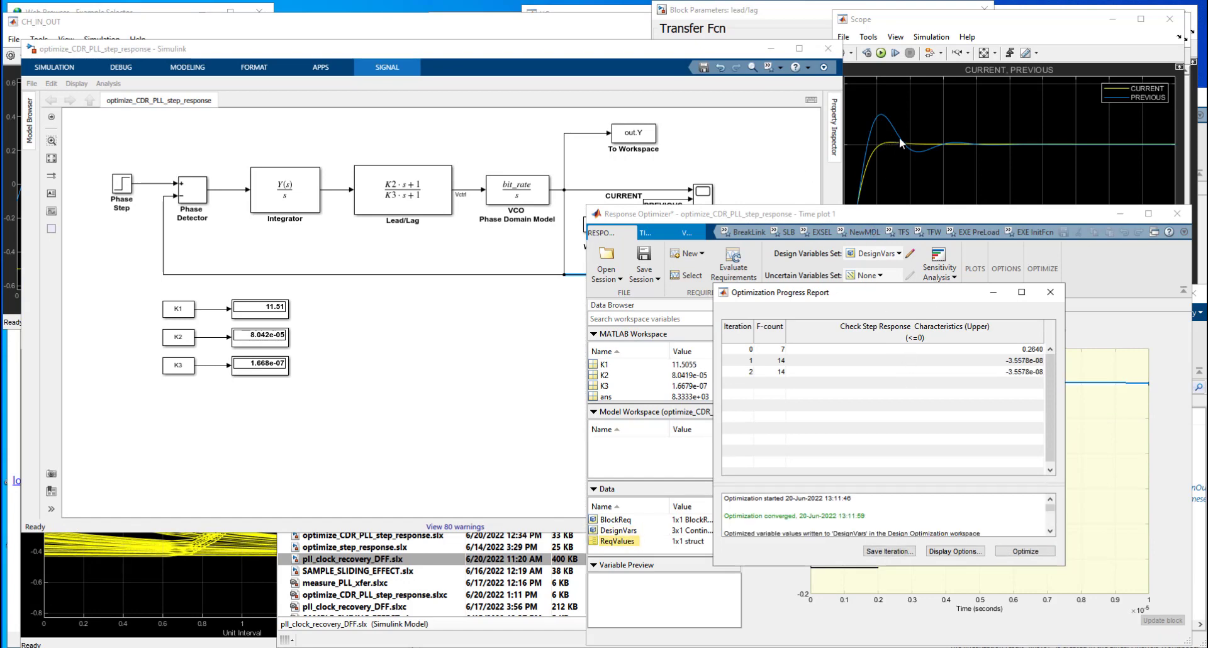
- Close the progress report and rerun the Scope simulation with the optimized gains
left_click(1050, 292)
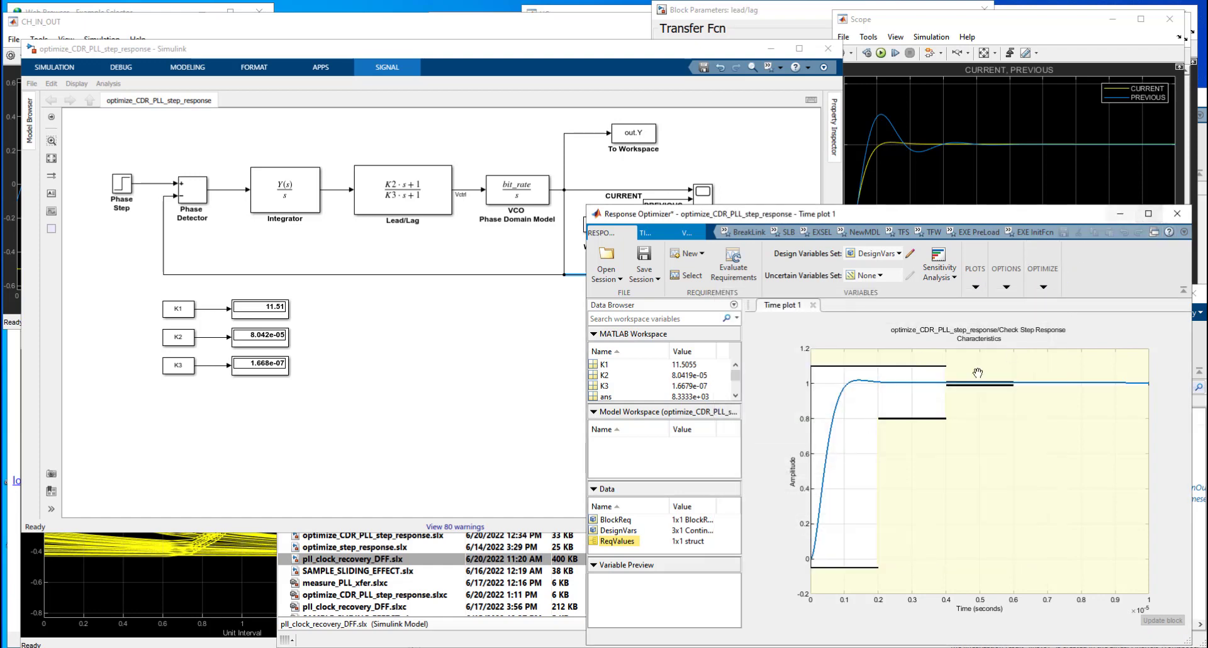
left_click(545, 390)
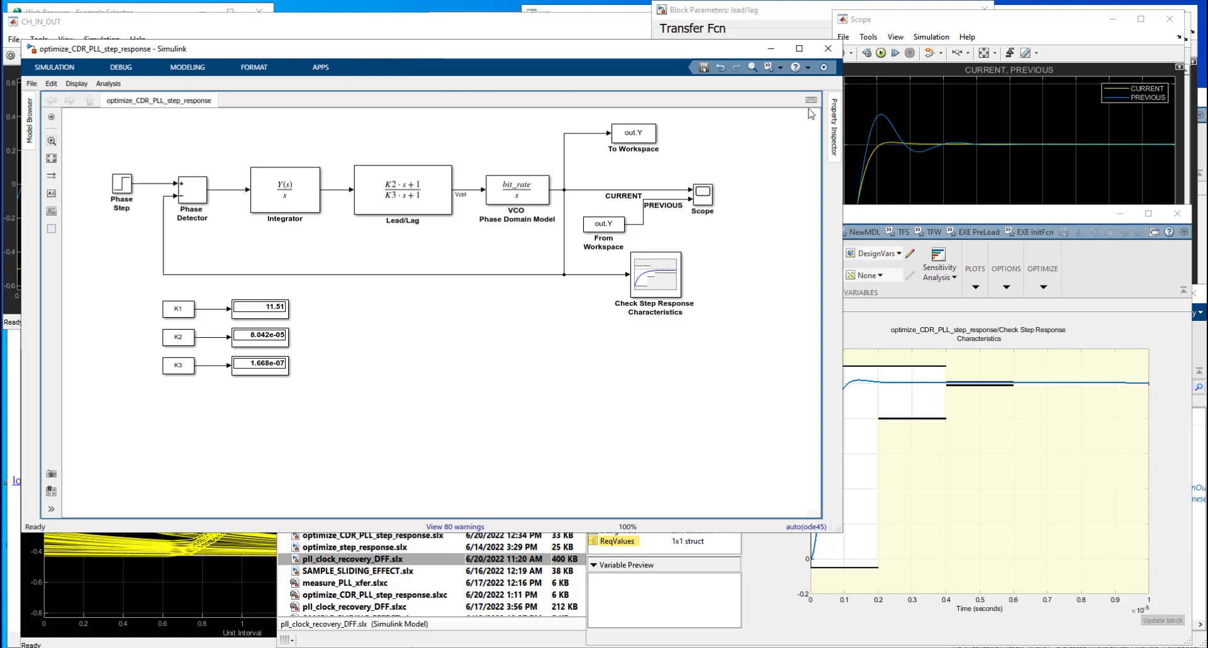
left_click(881, 25)
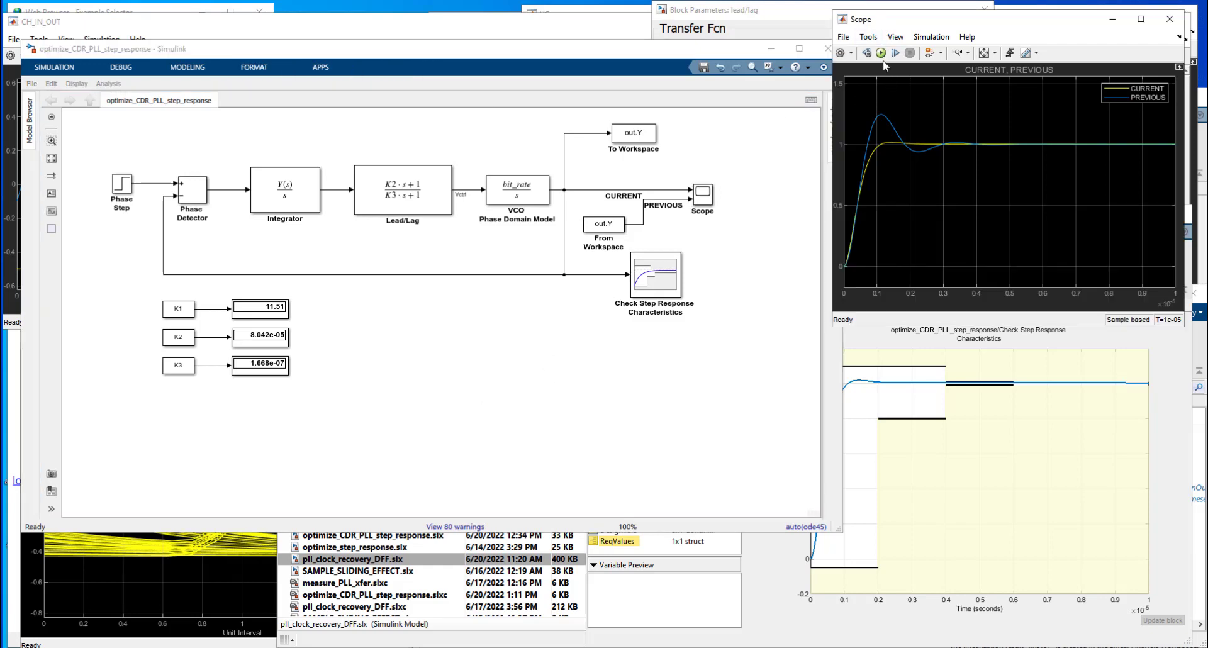
left_click(882, 55)
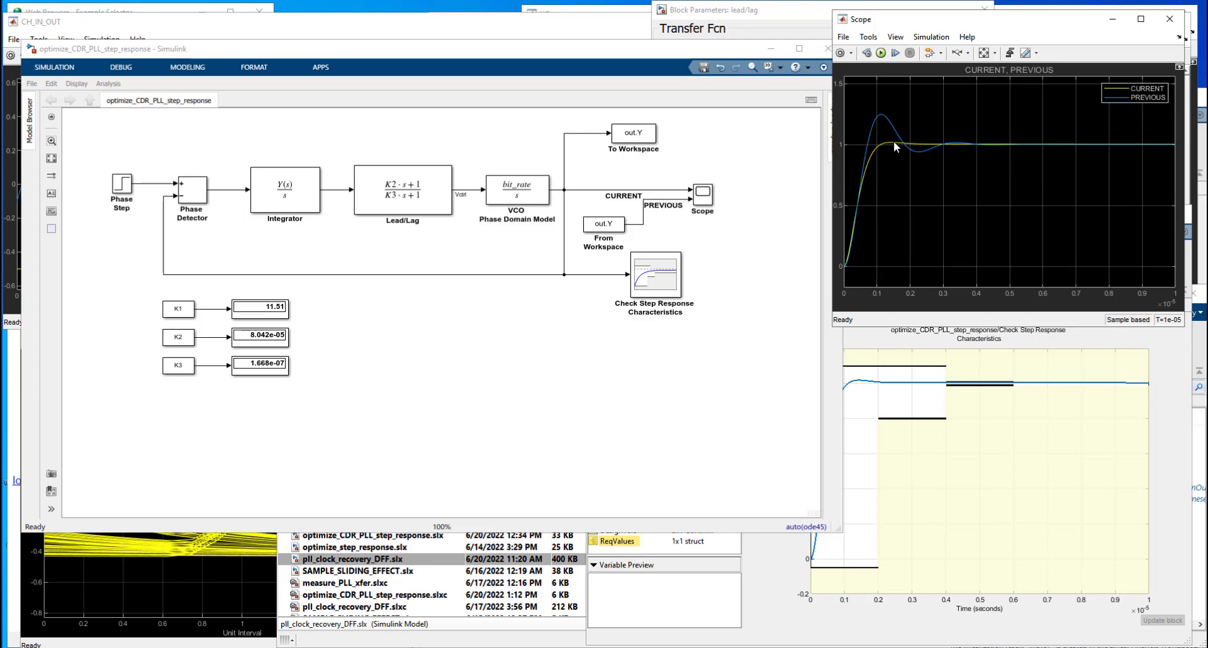
- Select and then deselect the K1–K3 constant and display blocks to review the optimized values
left_click_drag(126, 283, 344, 436)
left_click(346, 432)
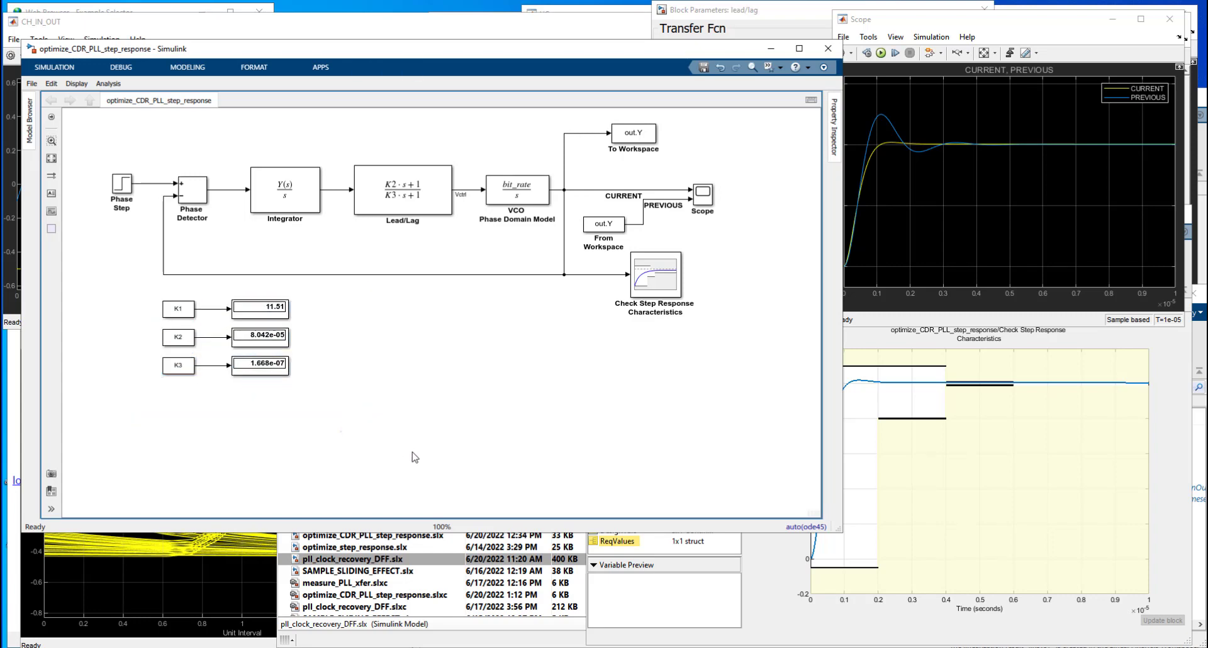
mouse_move(541, 647)
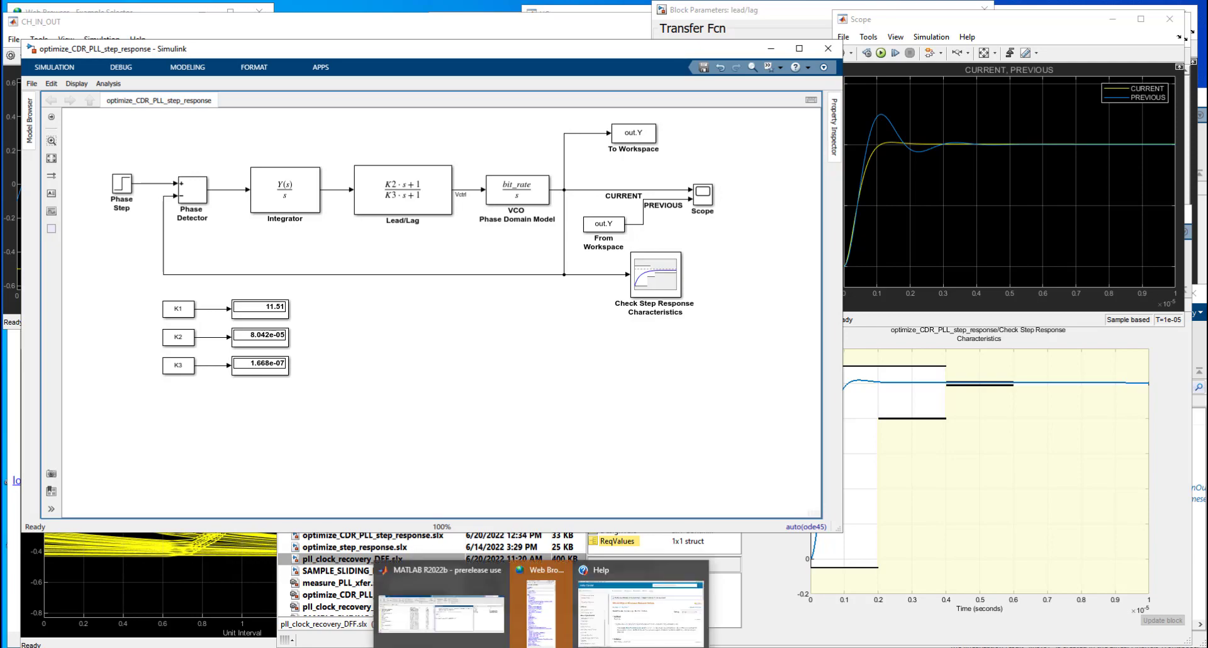
mouse_move(448, 647)
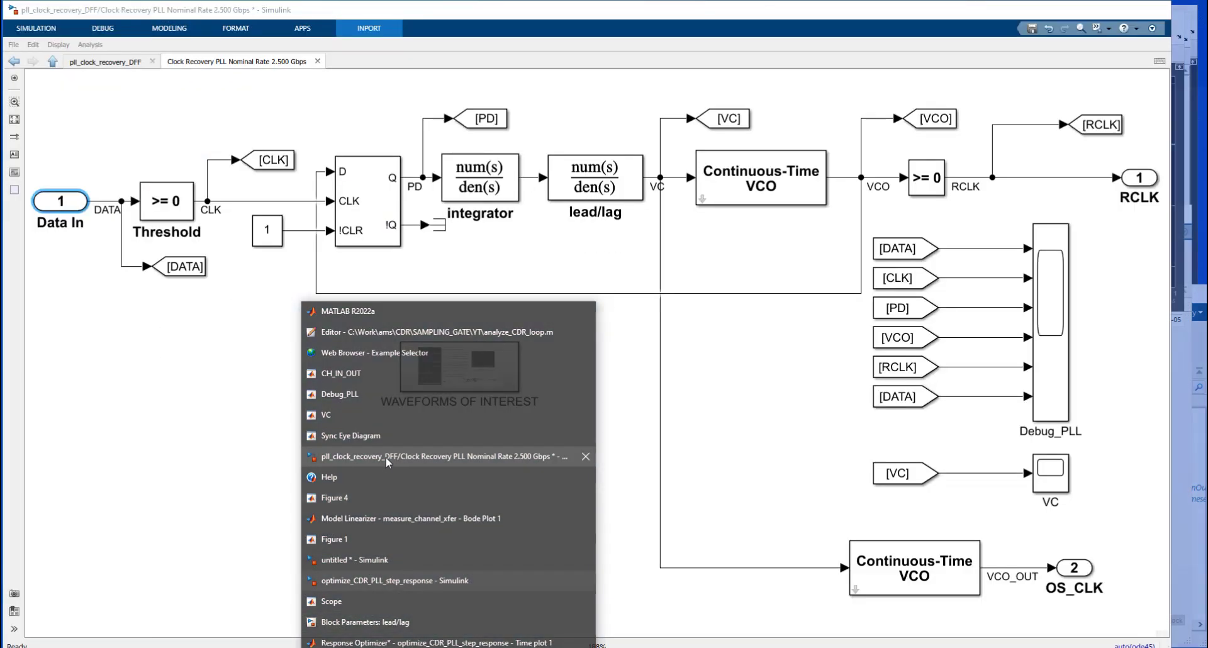
- Review the InitFcn callback in pll_clock_recovery_DFF's Model Properties, then cancel
left_click(386, 457)
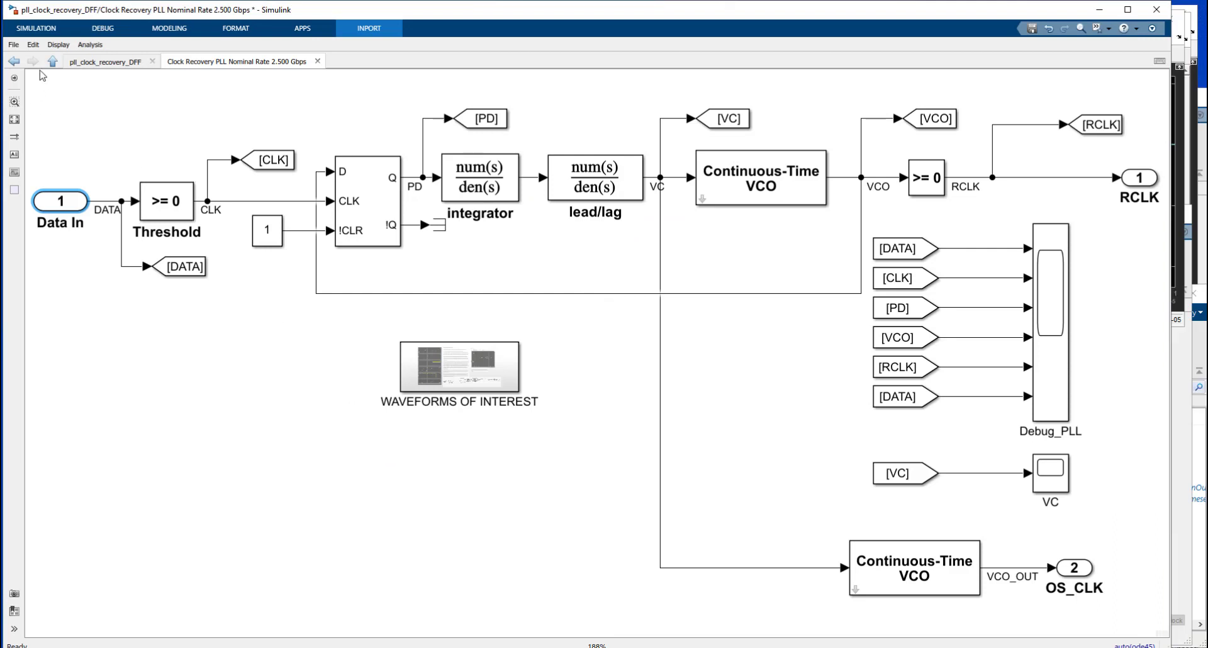
right_click(78, 102)
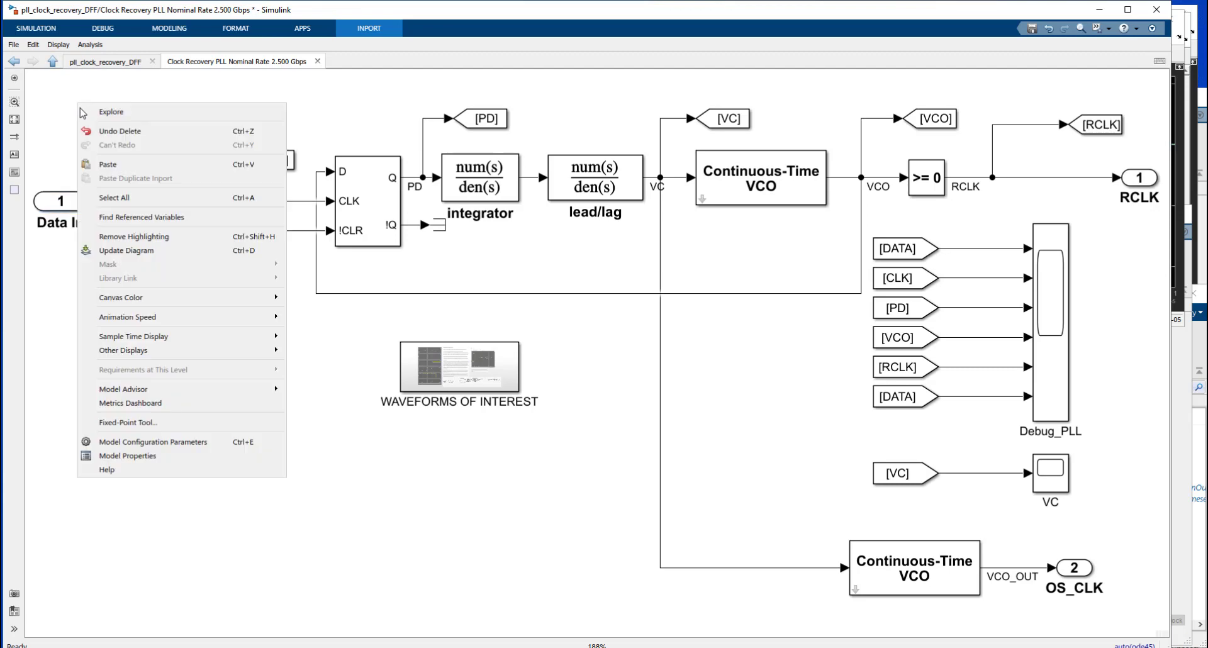
left_click(144, 460)
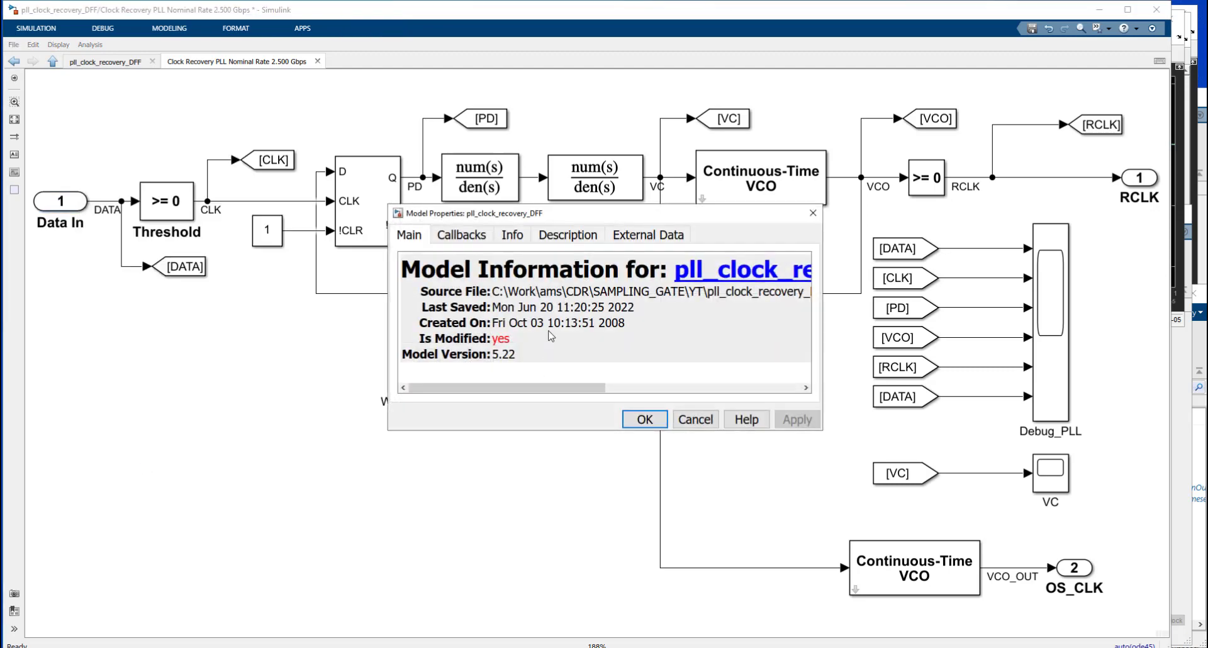
left_click(455, 239)
left_click(430, 330)
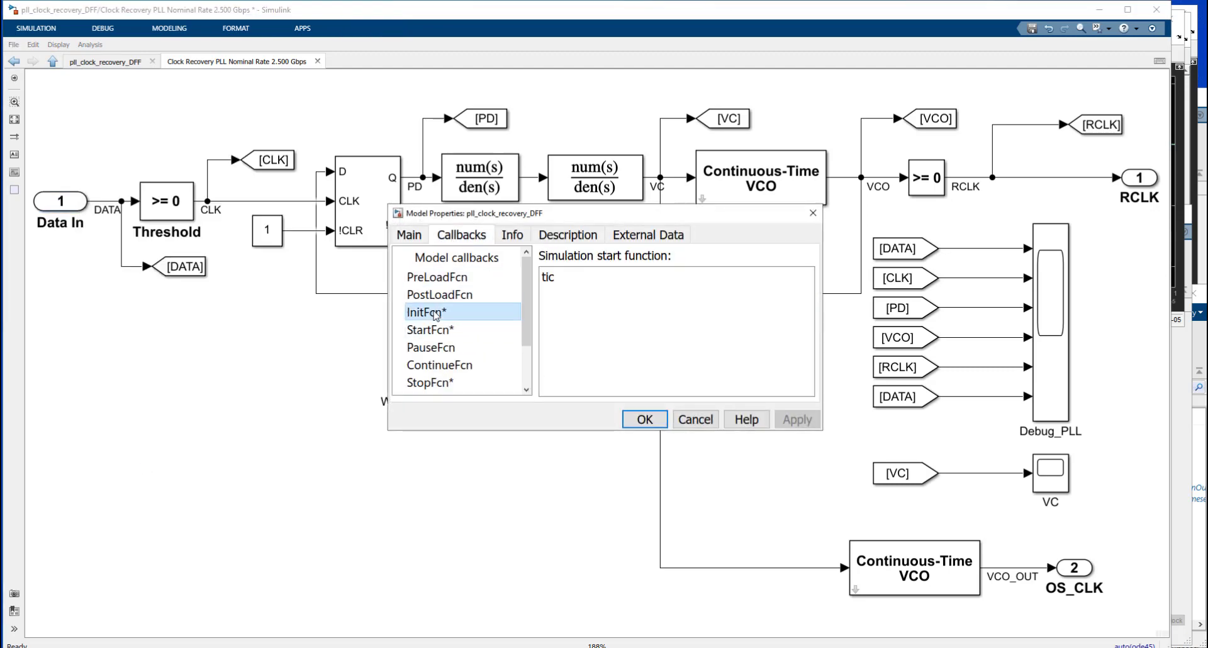
left_click(426, 312)
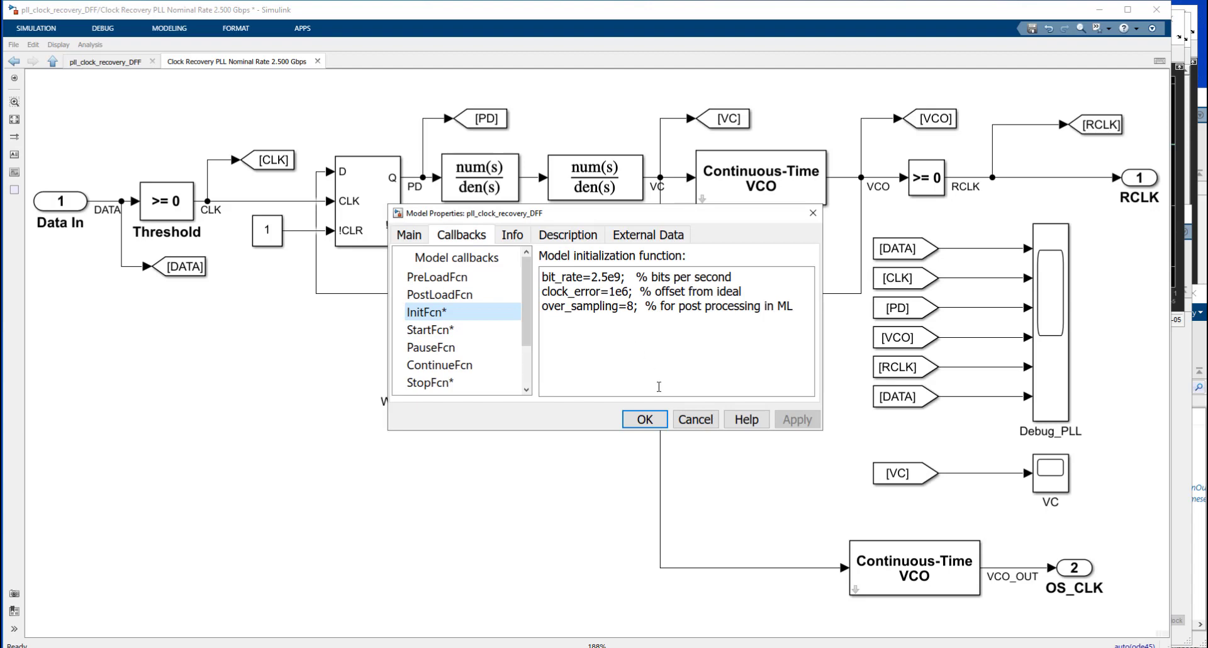
left_click(693, 419)
- Inspect the lead/lag block's 30e4/bit_rate numerator coefficient and close without changes
double_click(585, 176)
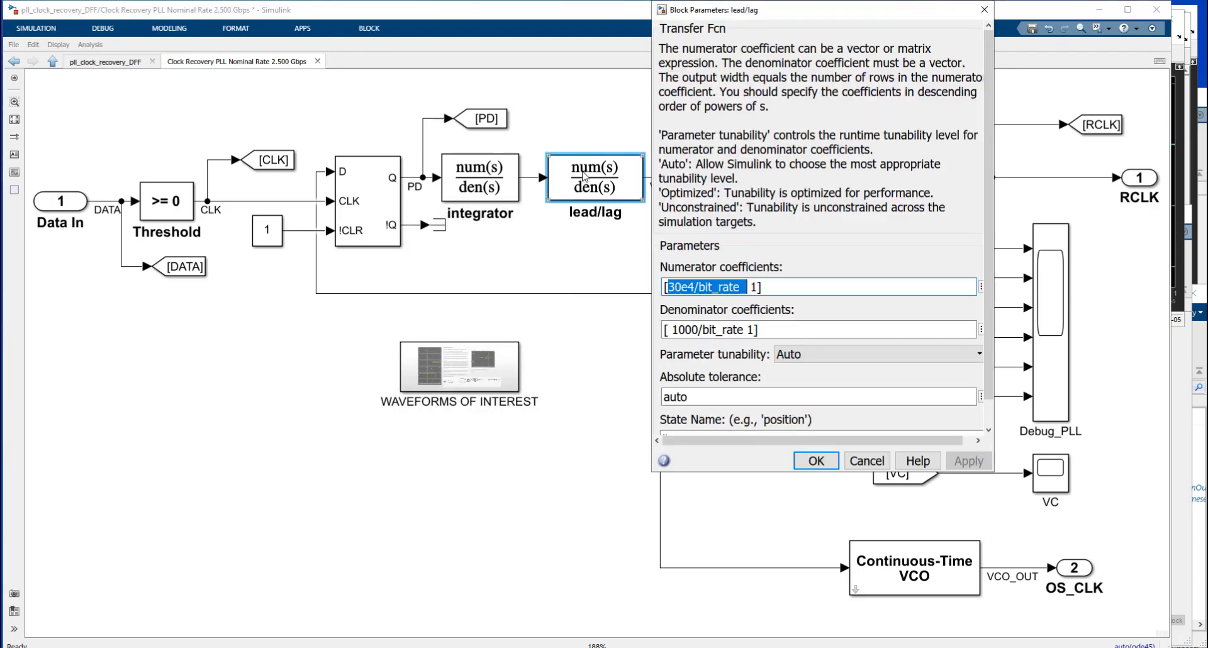
left_click(730, 285)
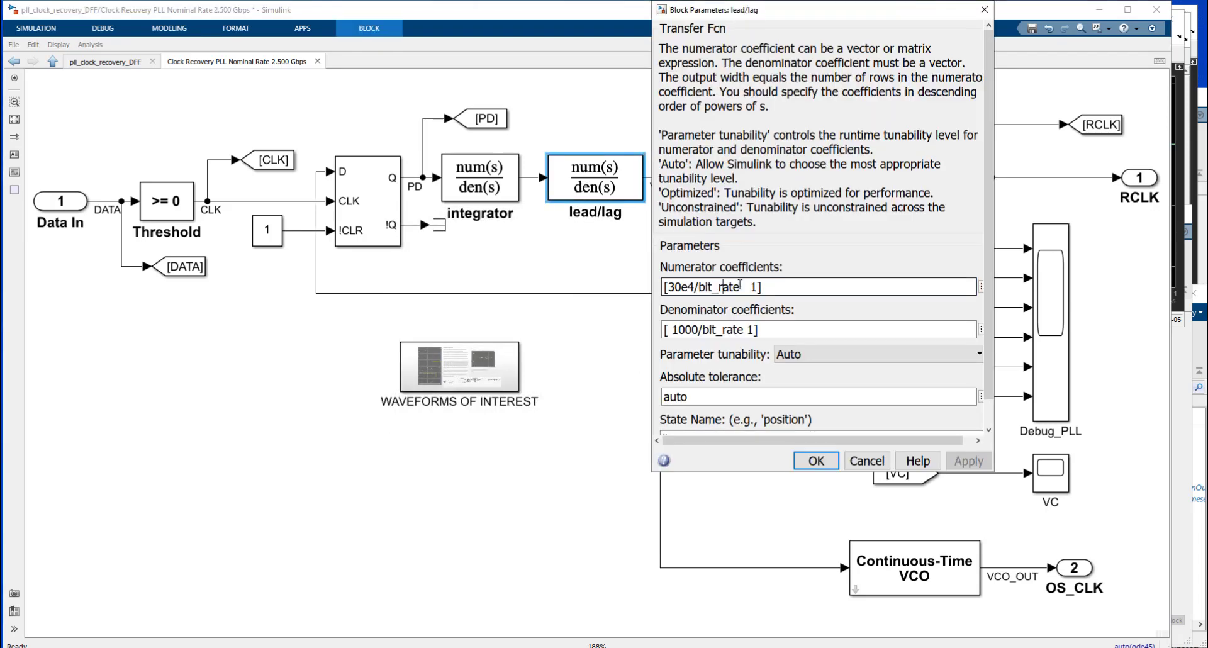
left_click_drag(740, 287, 667, 286)
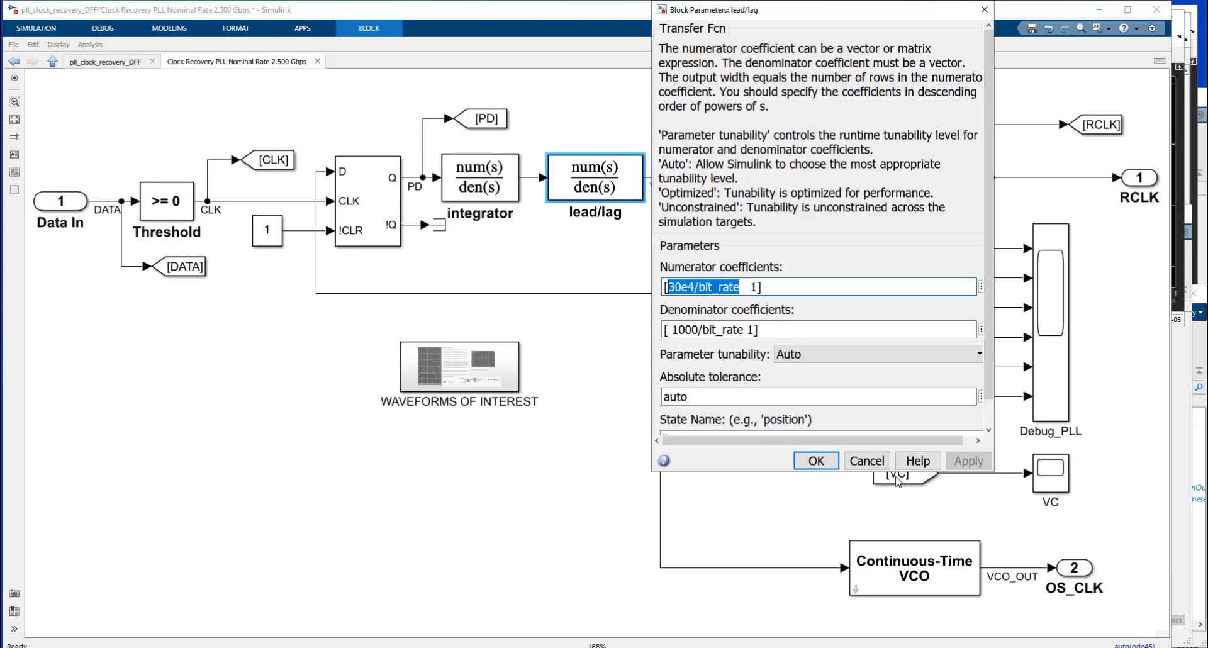
left_click(871, 462)
left_click(602, 560)
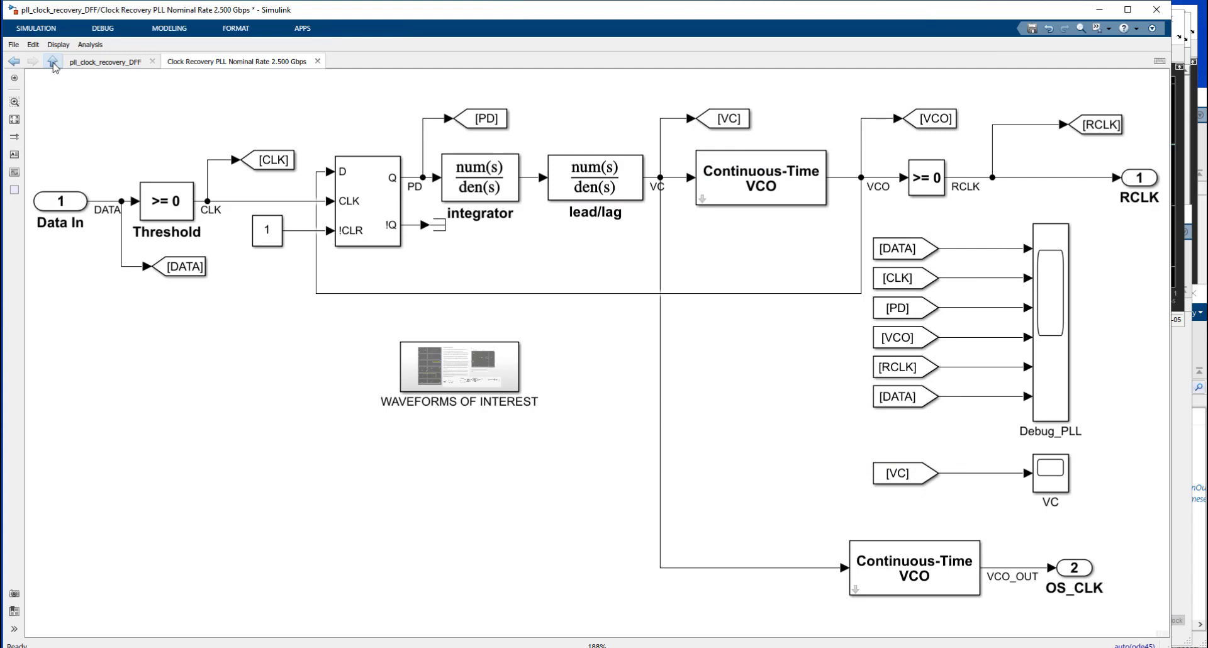
left_click(53, 63)
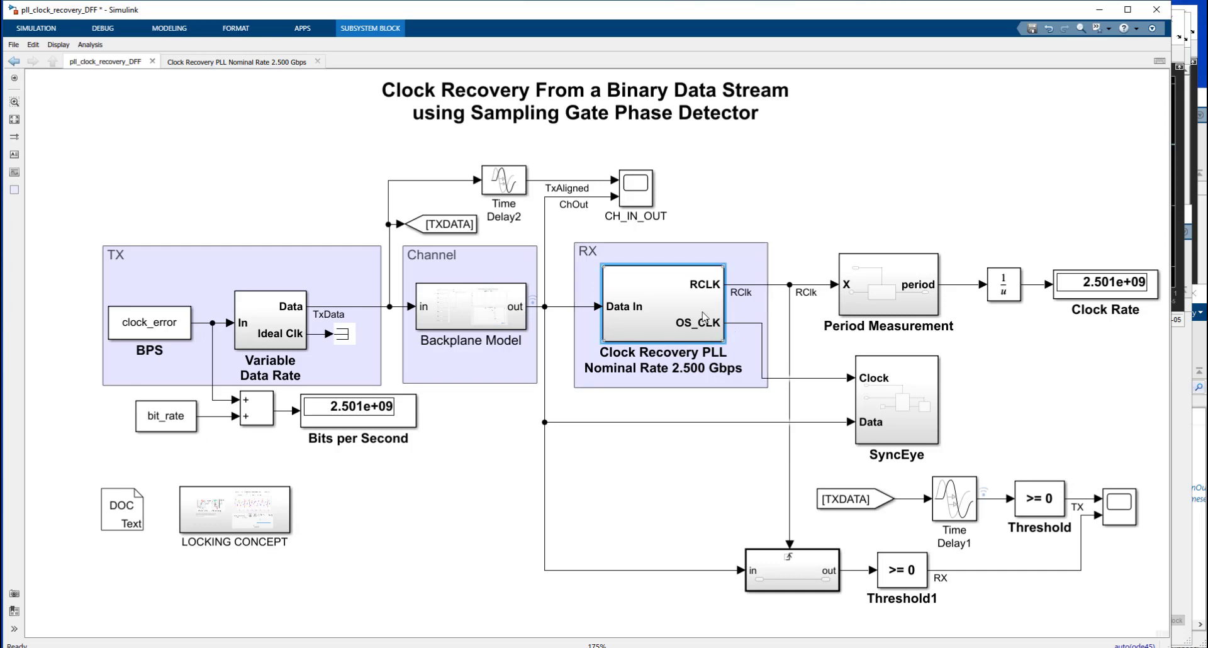
double_click(668, 308)
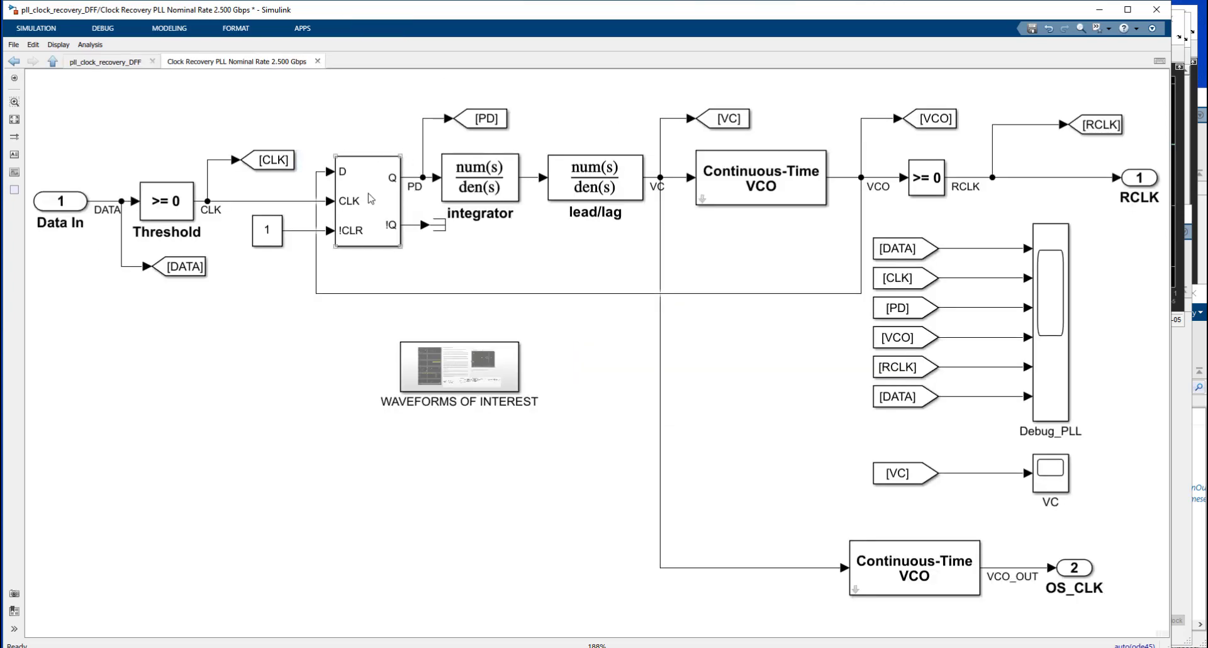